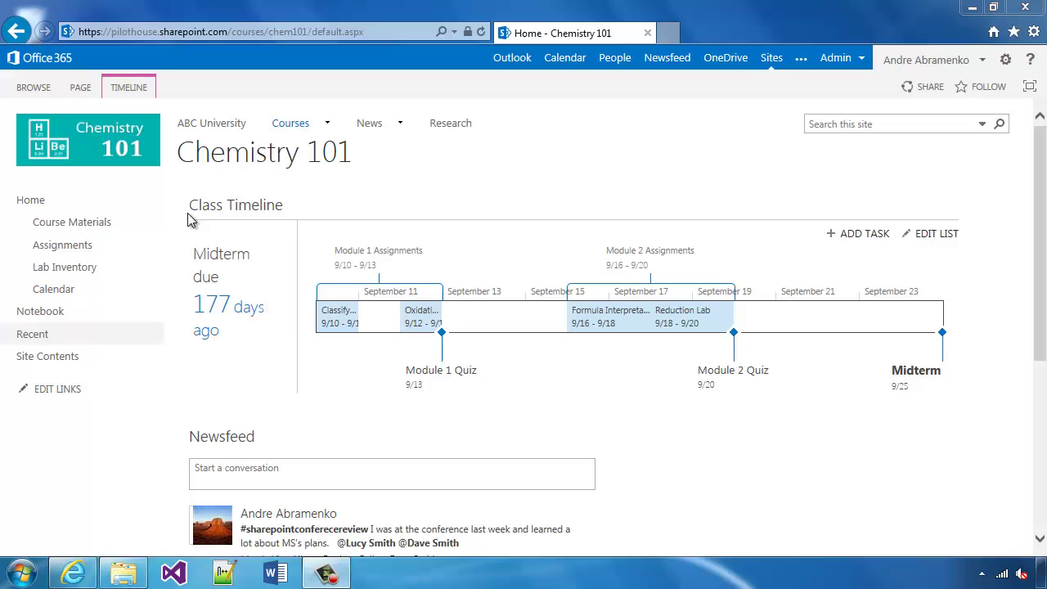
Step: Add the SharePoint Power User Training app from the organization's apps to the Chemistry 101 site and trust it
left_click(64, 363)
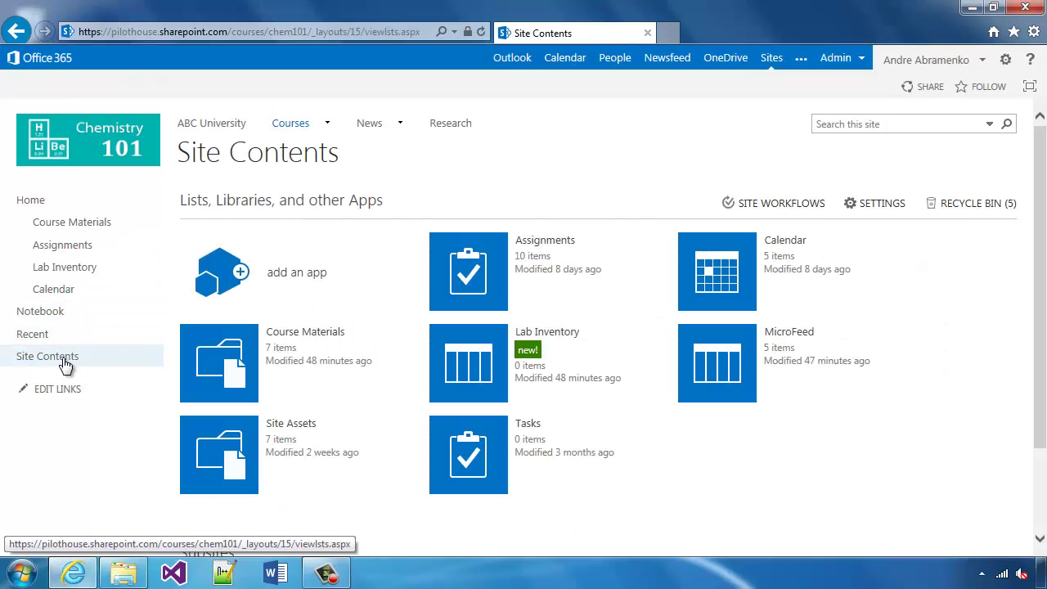
left_click(292, 278)
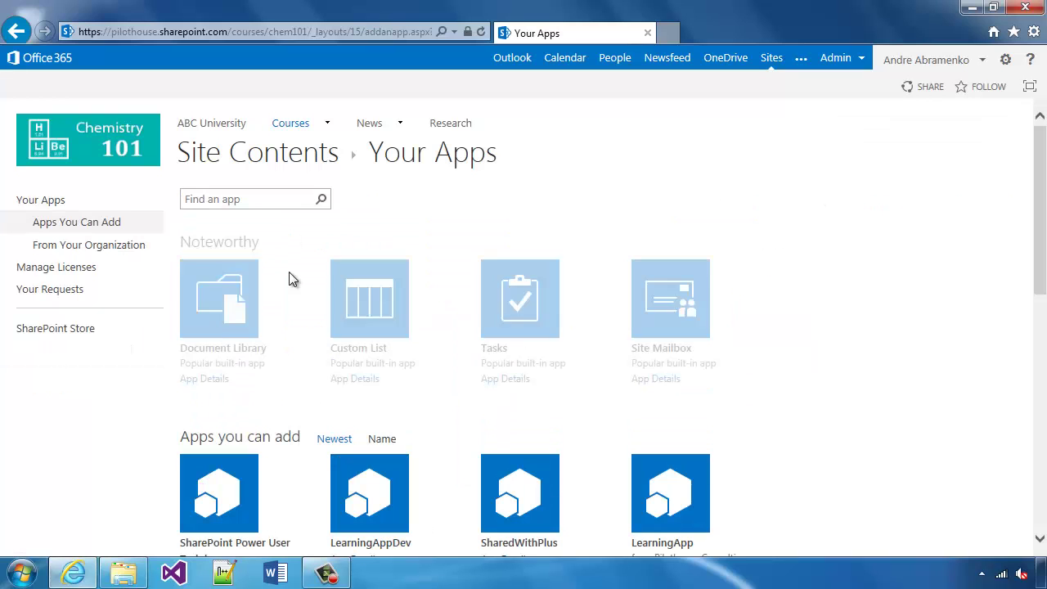
left_click(71, 248)
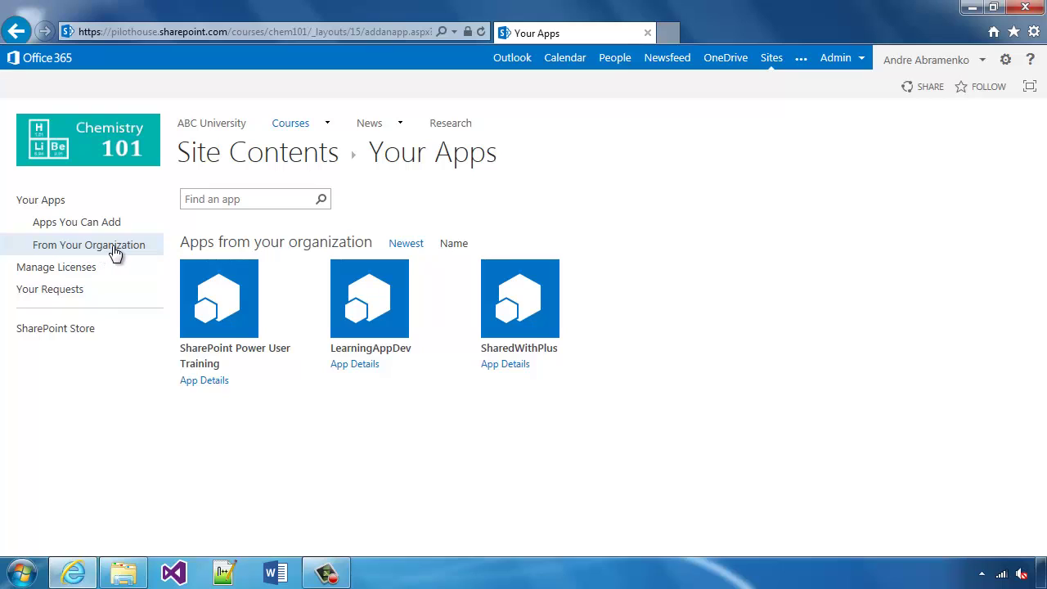
left_click(215, 308)
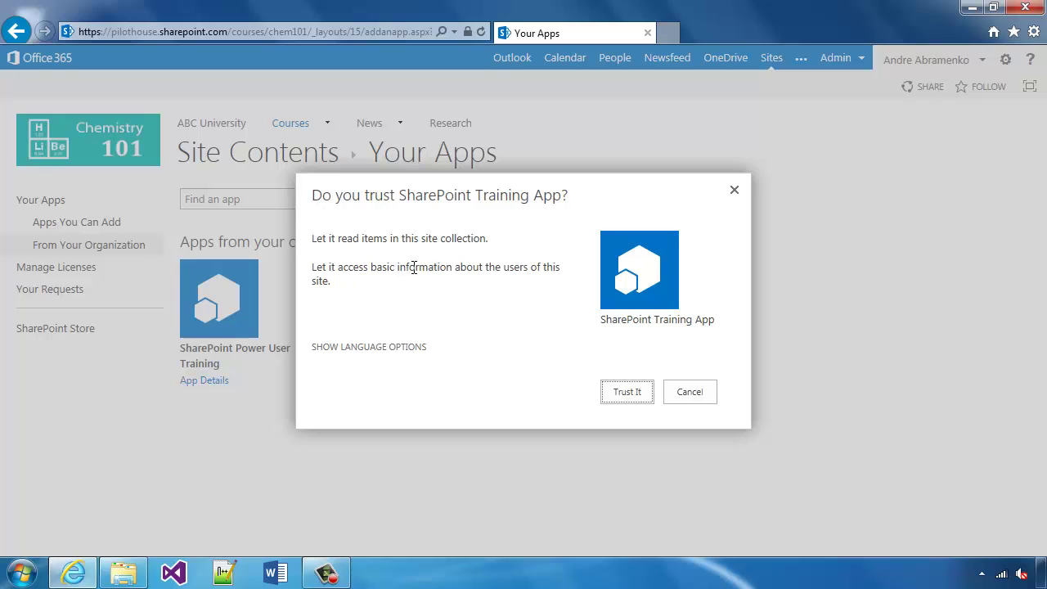
left_click(627, 394)
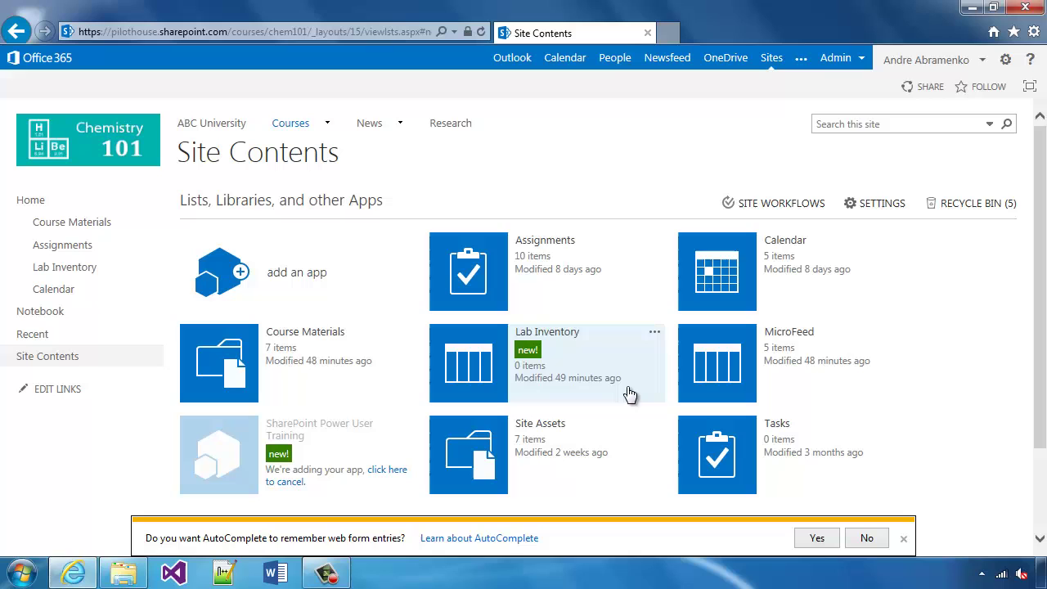
left_click(870, 543)
Step: Open the SharePoint Power User Training app and review the outline of its Documents lesson
scroll(777, 479, "down", 3)
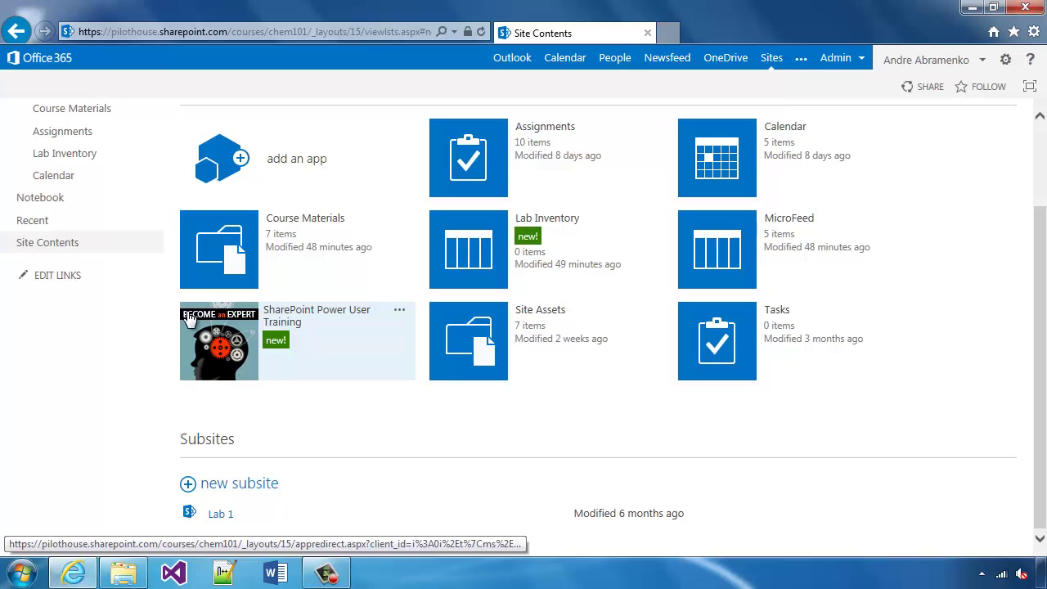
scroll(188, 319, "up", 2)
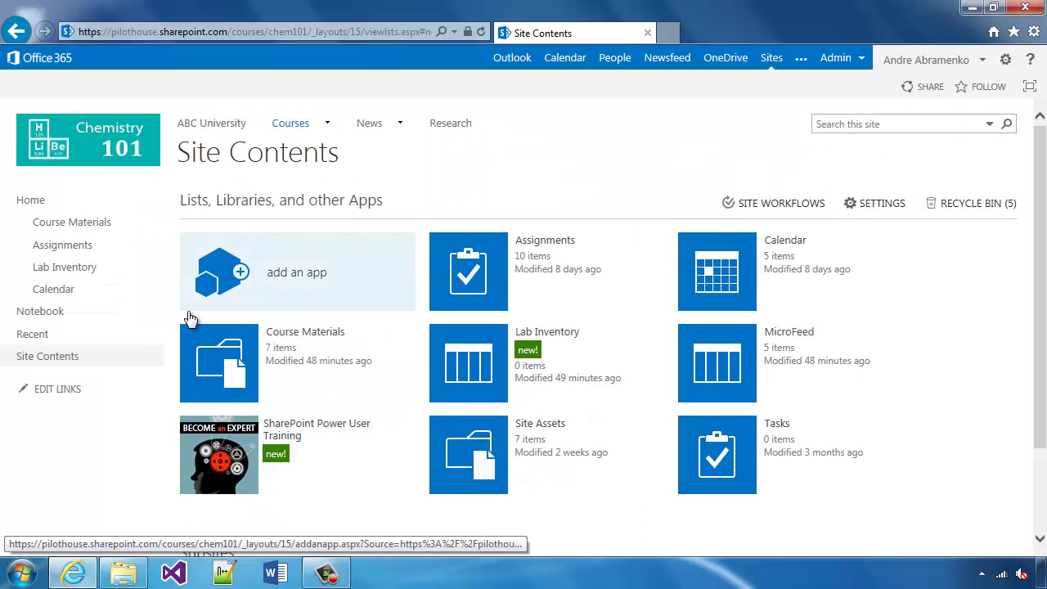
left_click(230, 461)
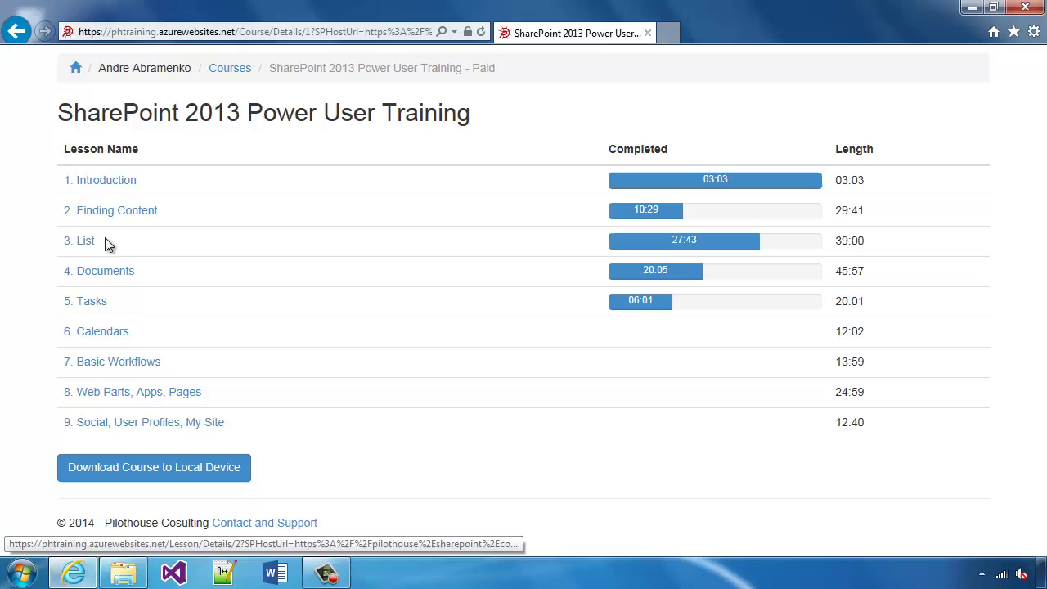
left_click(102, 275)
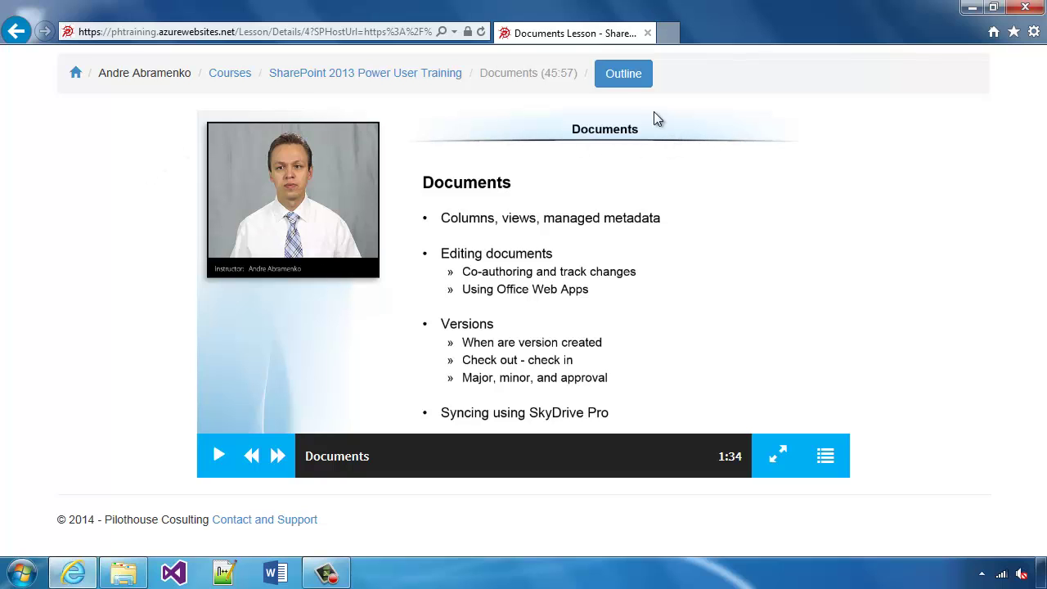
left_click(631, 79)
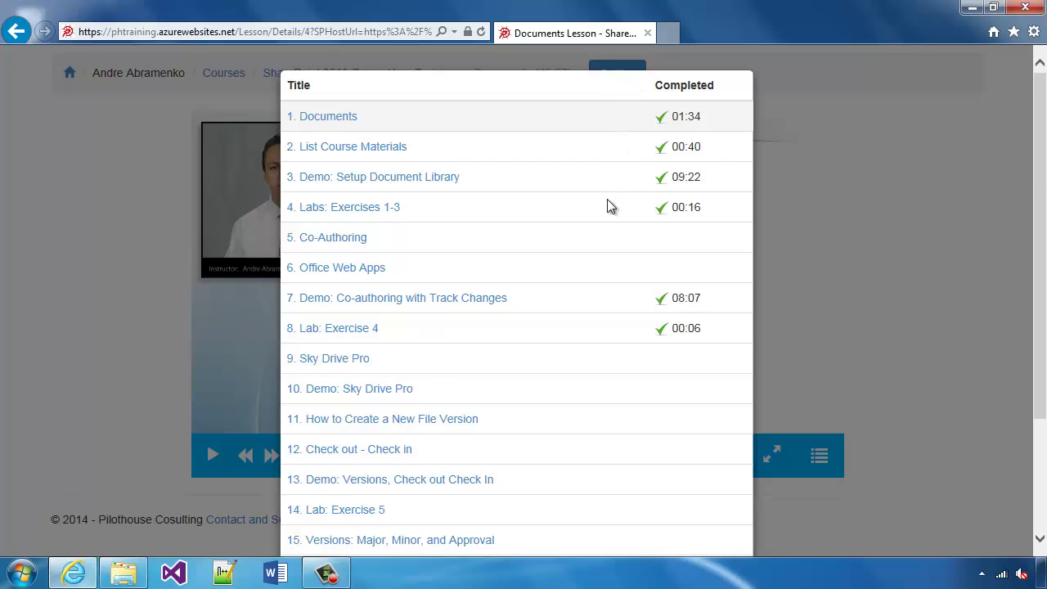
scroll(607, 206, "down", 2)
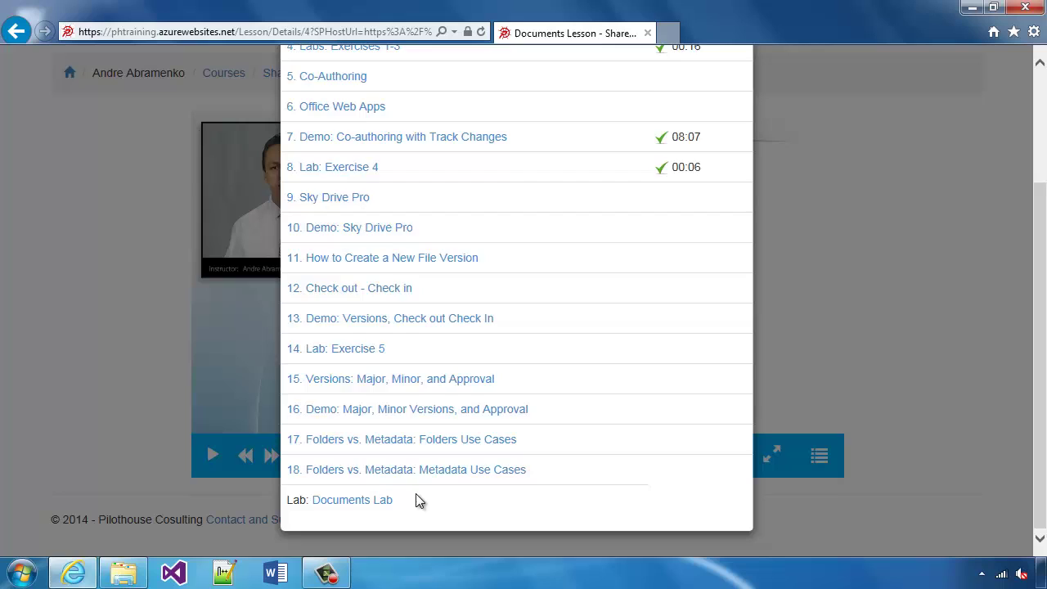
scroll(416, 501, "up", 3)
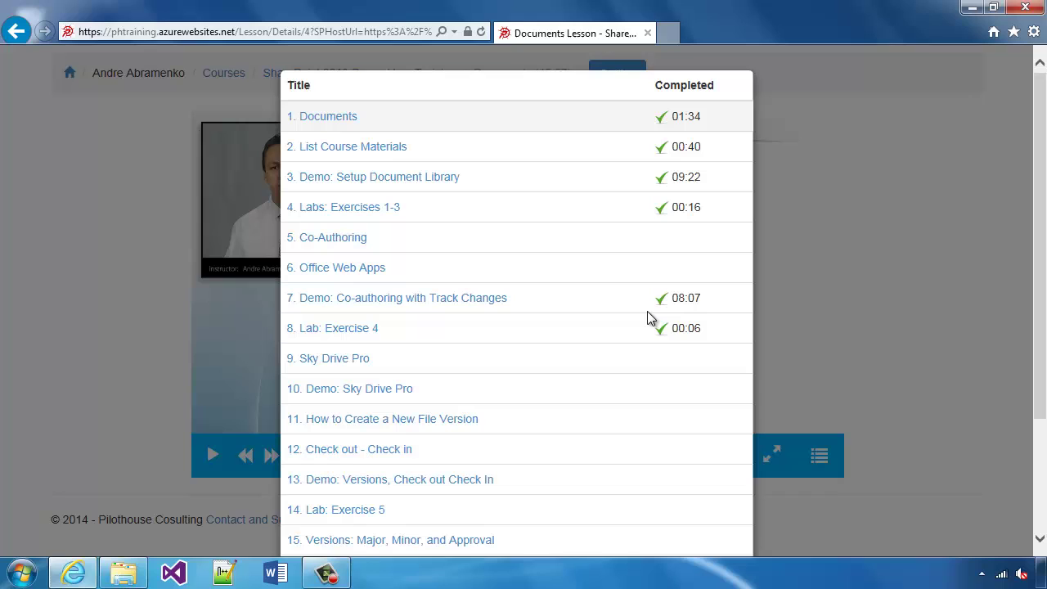
Step: Play the Co-authoring with Track Changes demo, skip ahead to the following topic, and return to the Chemistry 101 home page
left_click(387, 307)
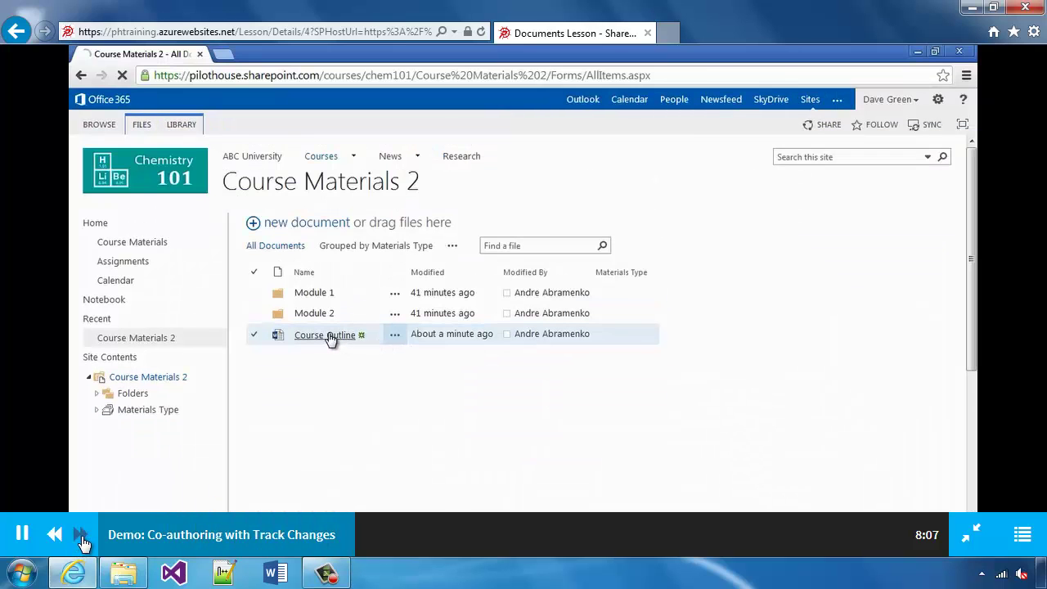
left_click(82, 539)
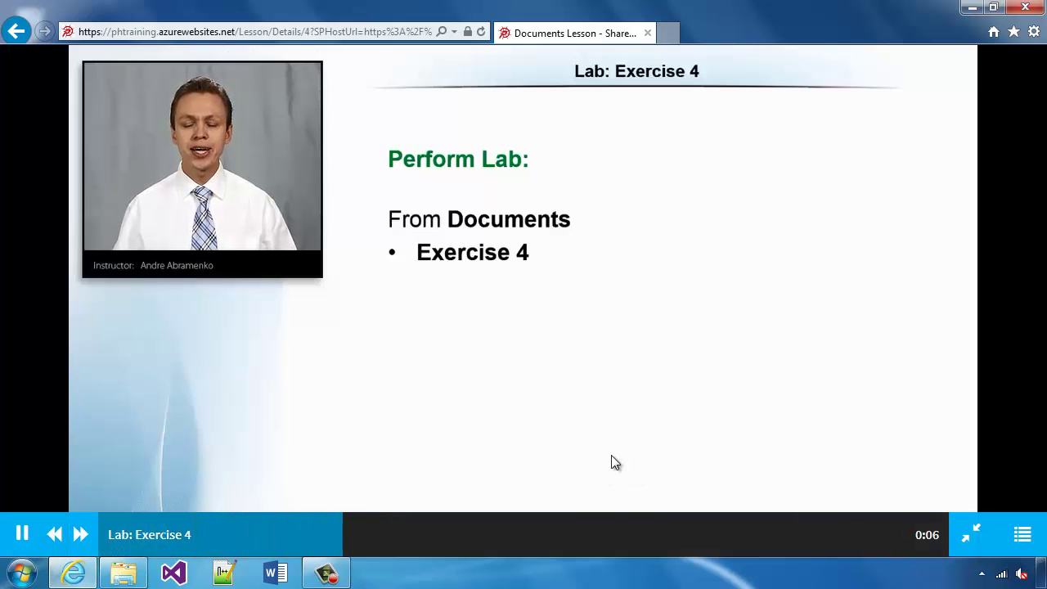
left_click(1025, 536)
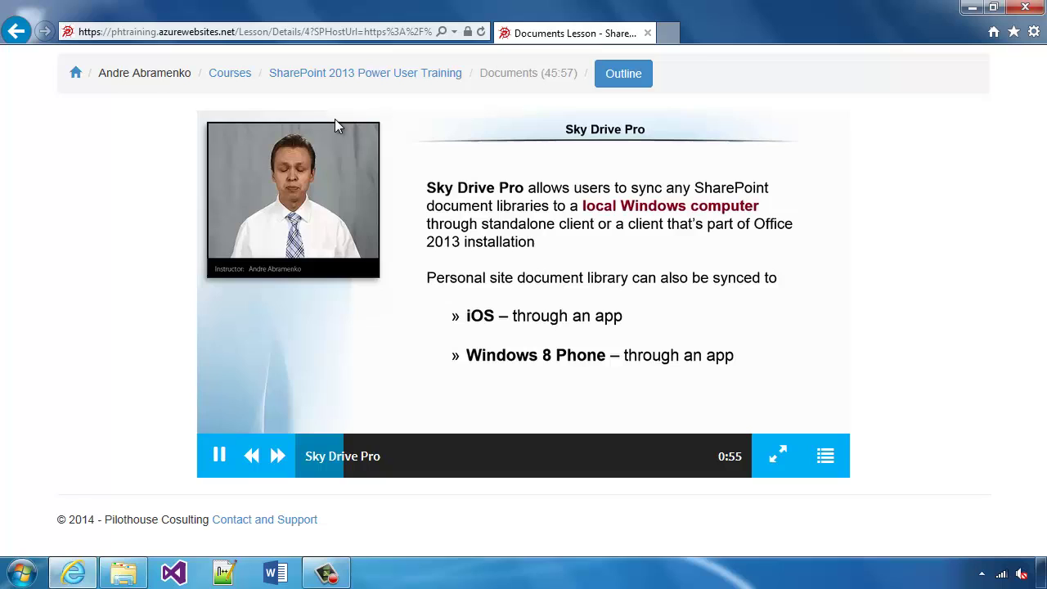
left_click(76, 74)
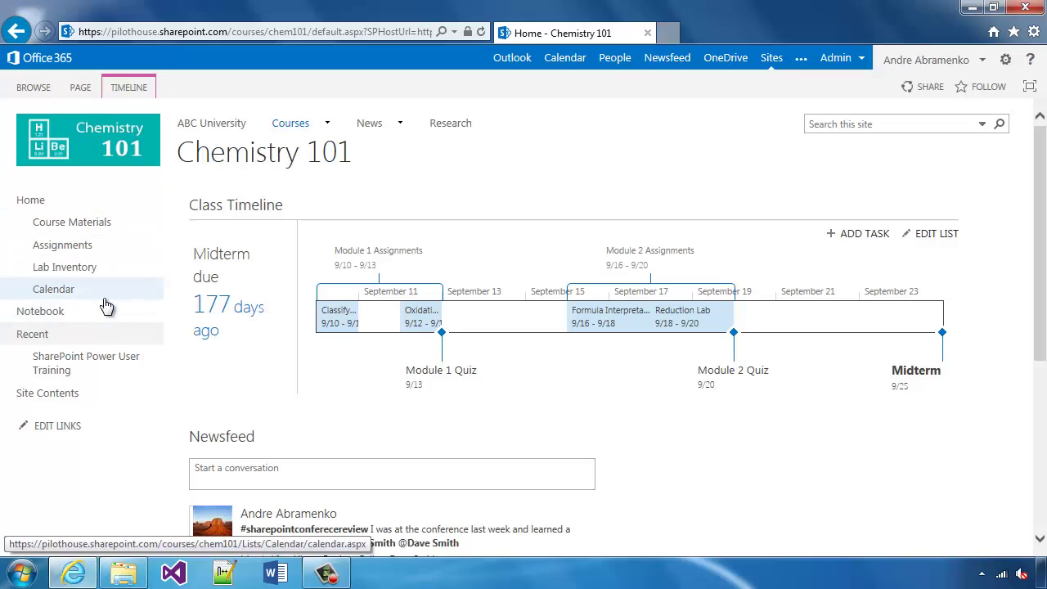
Step: View the Document Library Training lesson from the Course Materials library and return to the site's home page
left_click(67, 395)
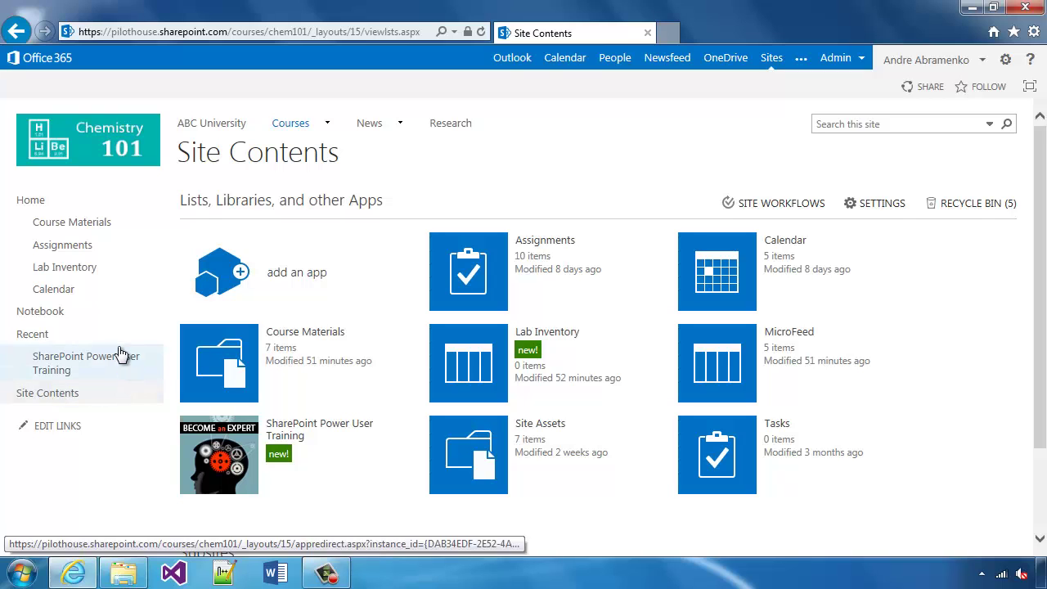
left_click(85, 225)
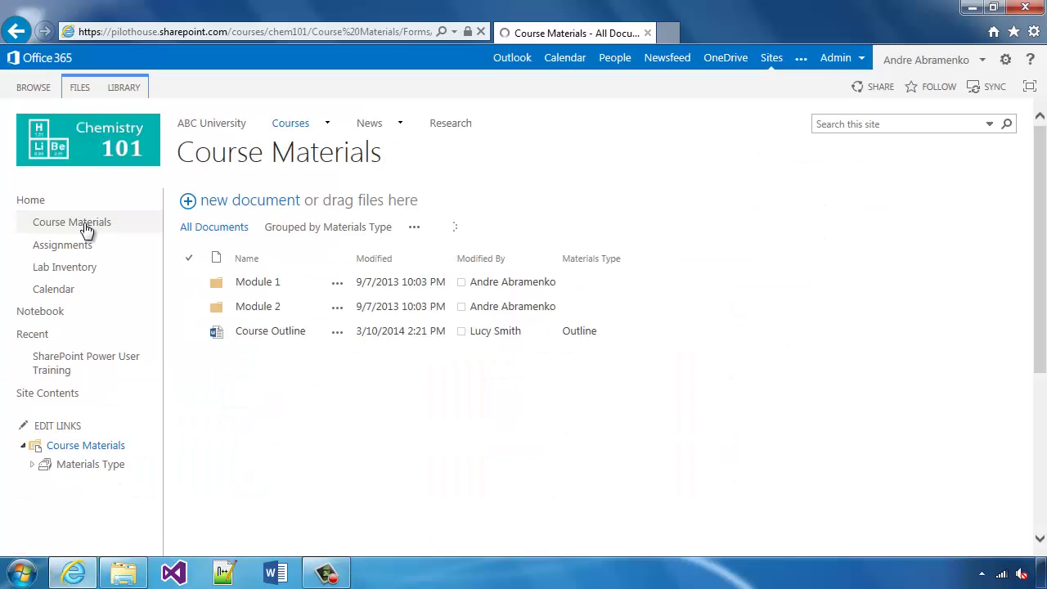
left_click(113, 89)
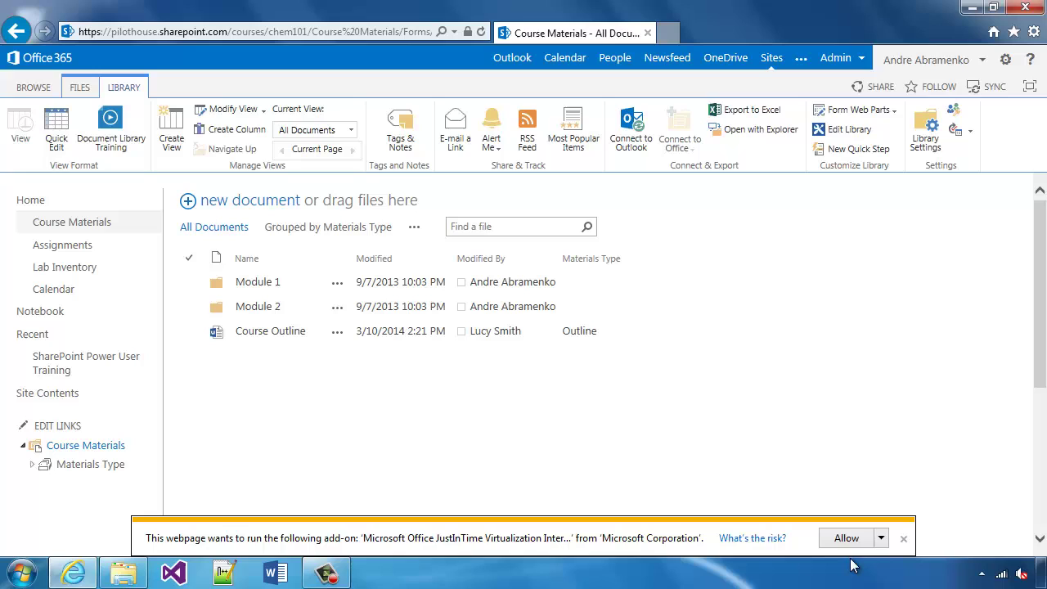
left_click(904, 543)
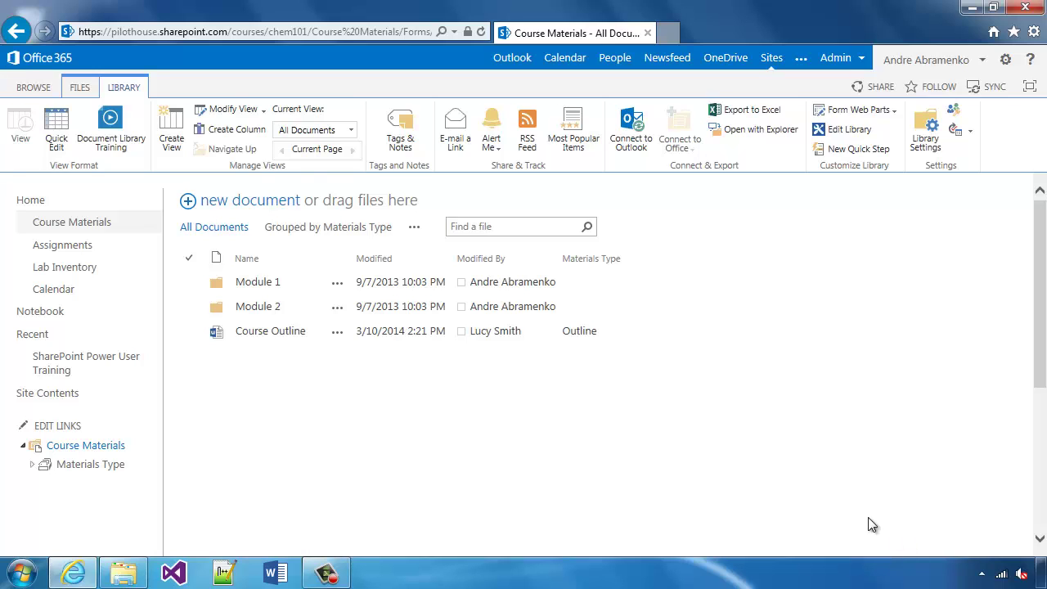
left_click(110, 124)
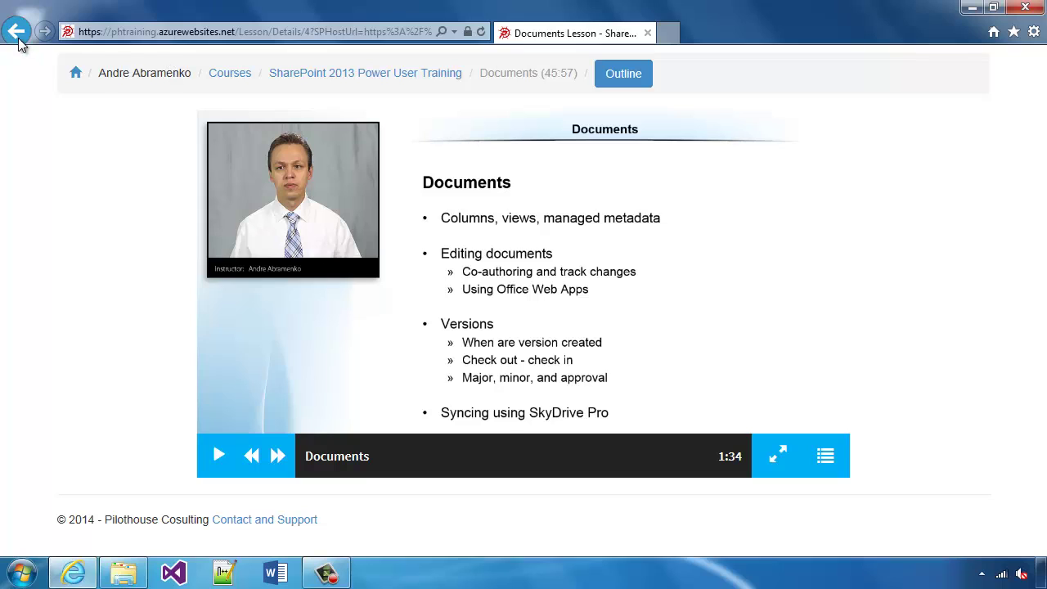
left_click(75, 73)
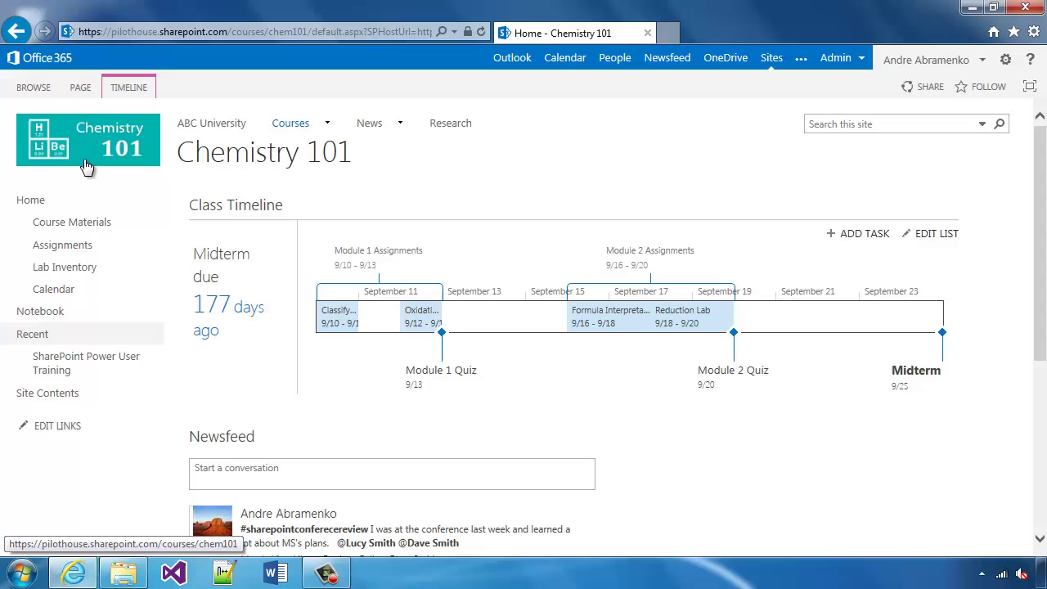
Step: View the Tasks List Training lesson from the Assignments list and return to the site's home page
left_click(87, 249)
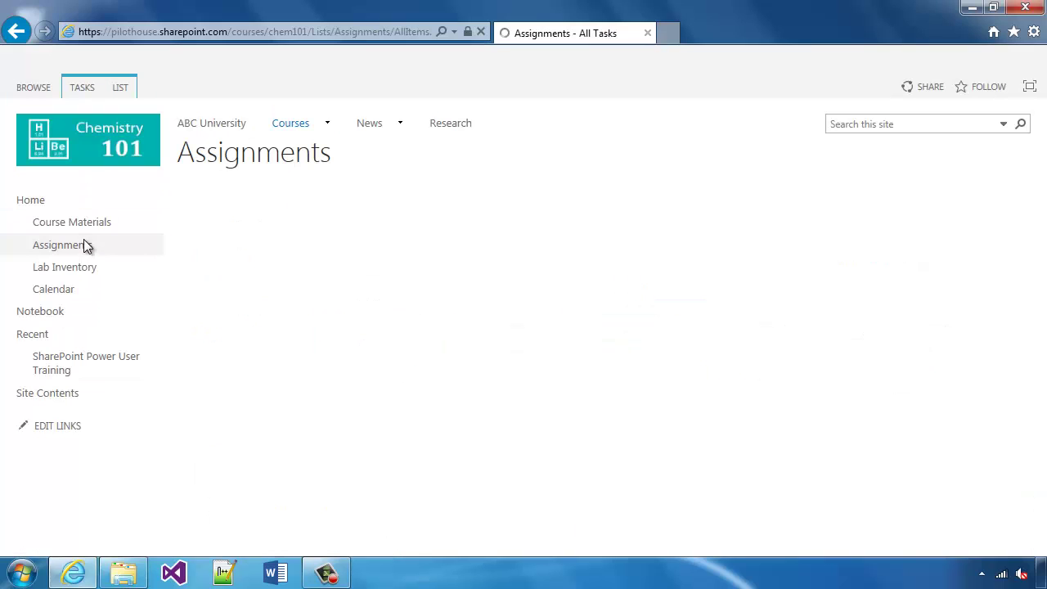
left_click(119, 88)
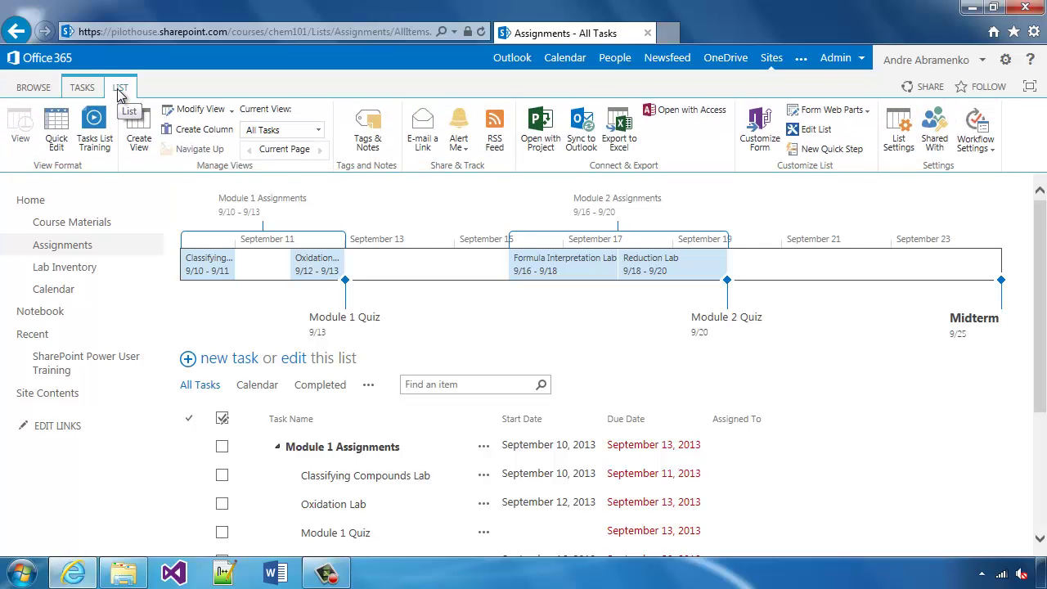
left_click(90, 119)
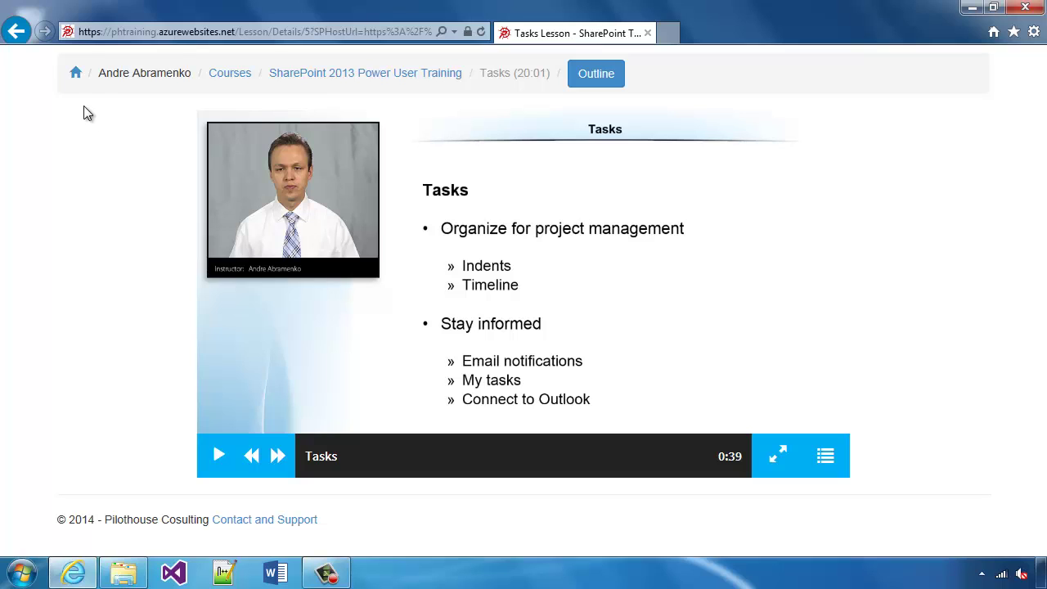
left_click(76, 73)
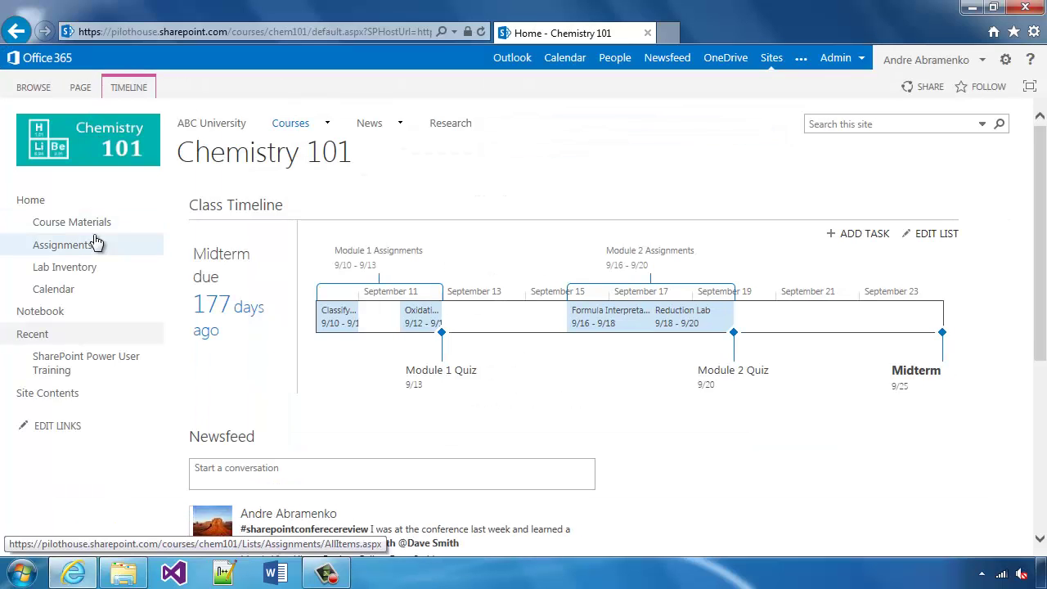
Step: Check the Lab Inventory list for its List Training command and return to the site's home page
left_click(86, 269)
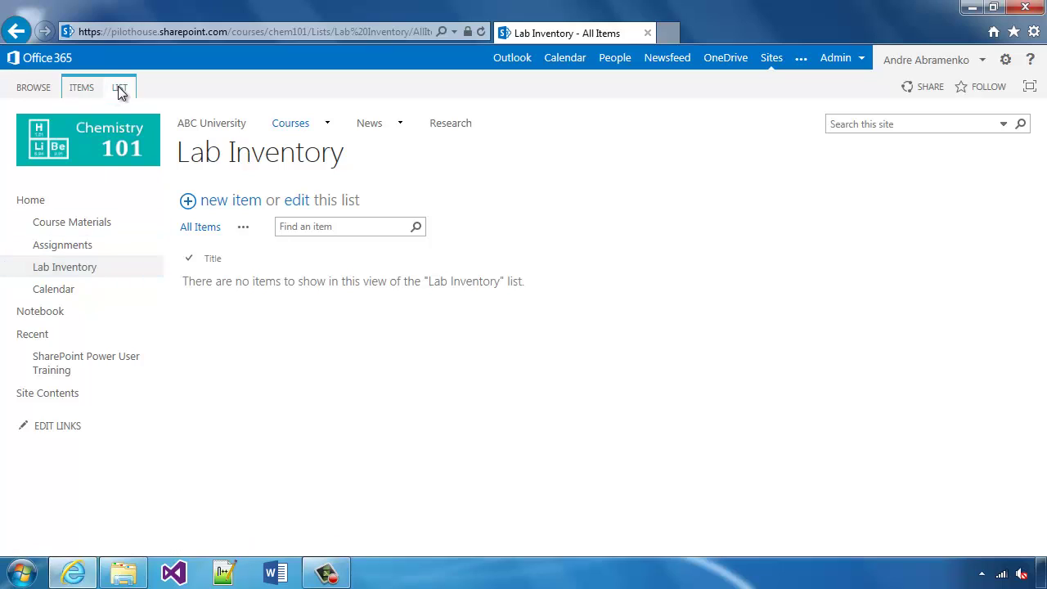
left_click(121, 88)
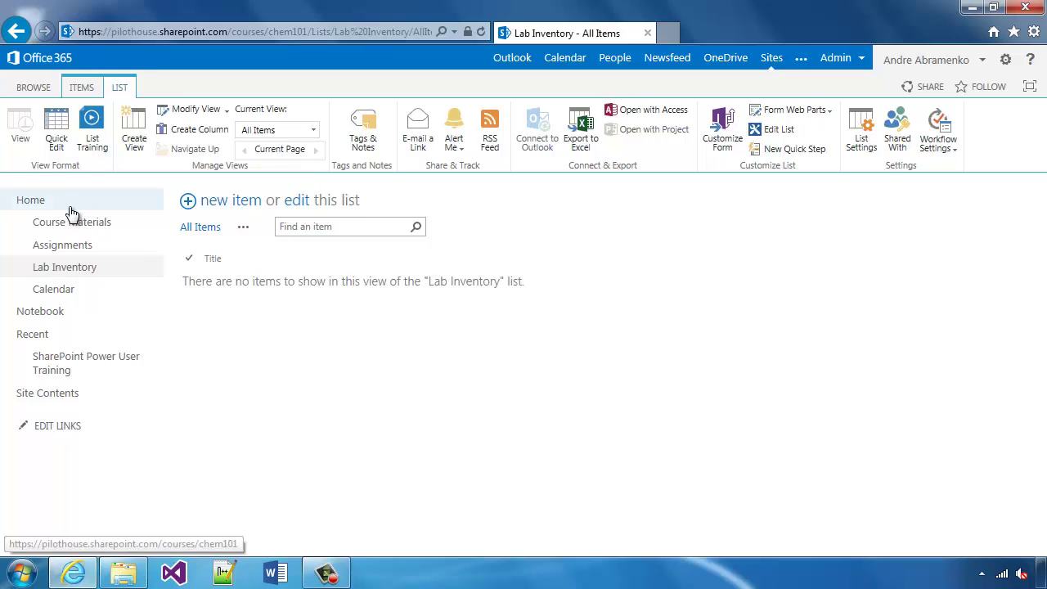
left_click(37, 206)
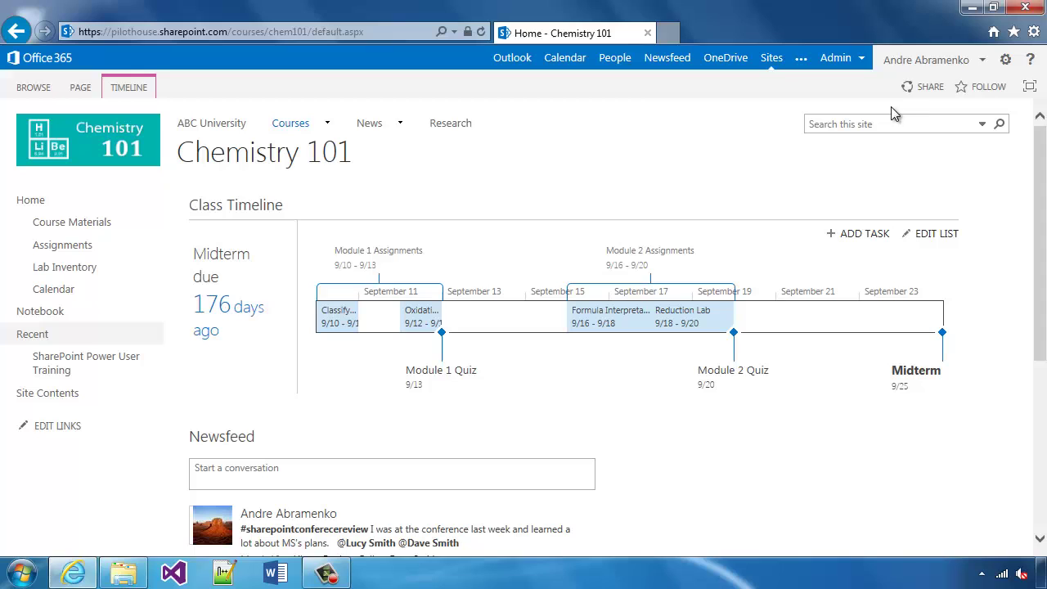
Step: Edit the Chemistry 101 home page and add the Course Details app part to the Top zone
left_click(1006, 61)
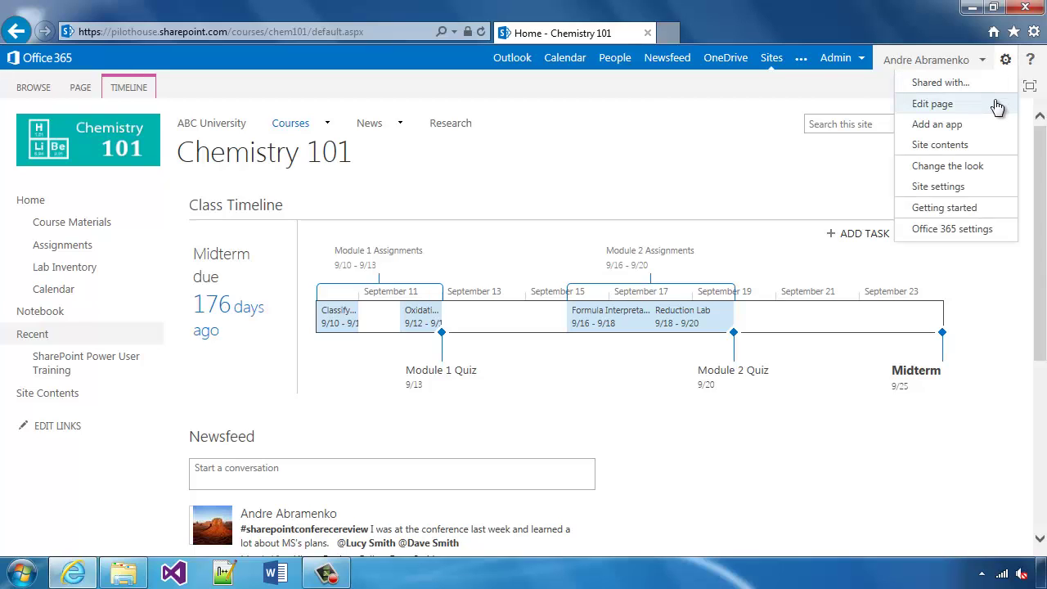
left_click(933, 104)
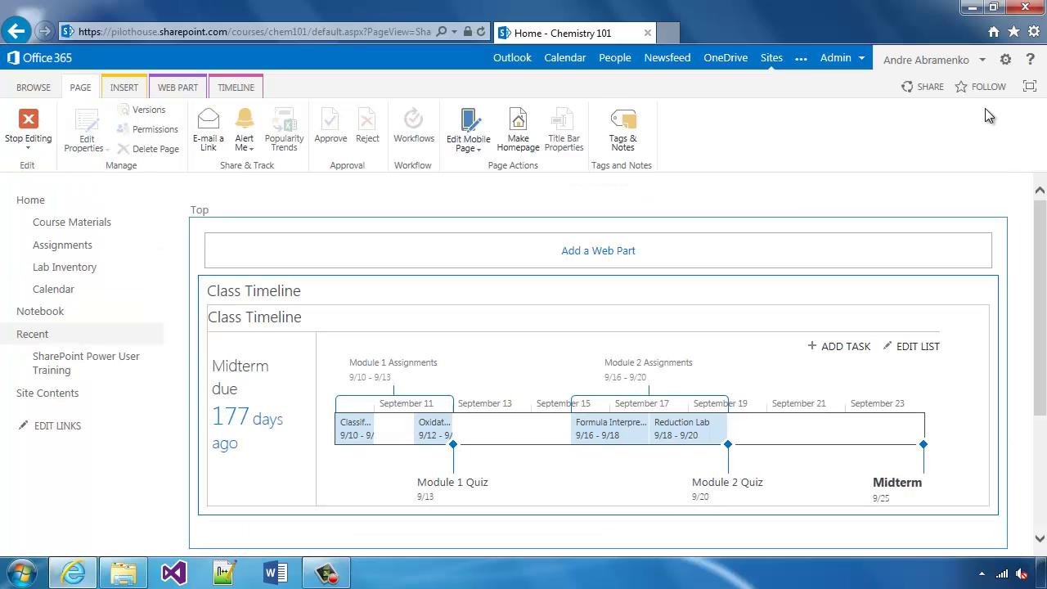
left_click(615, 255)
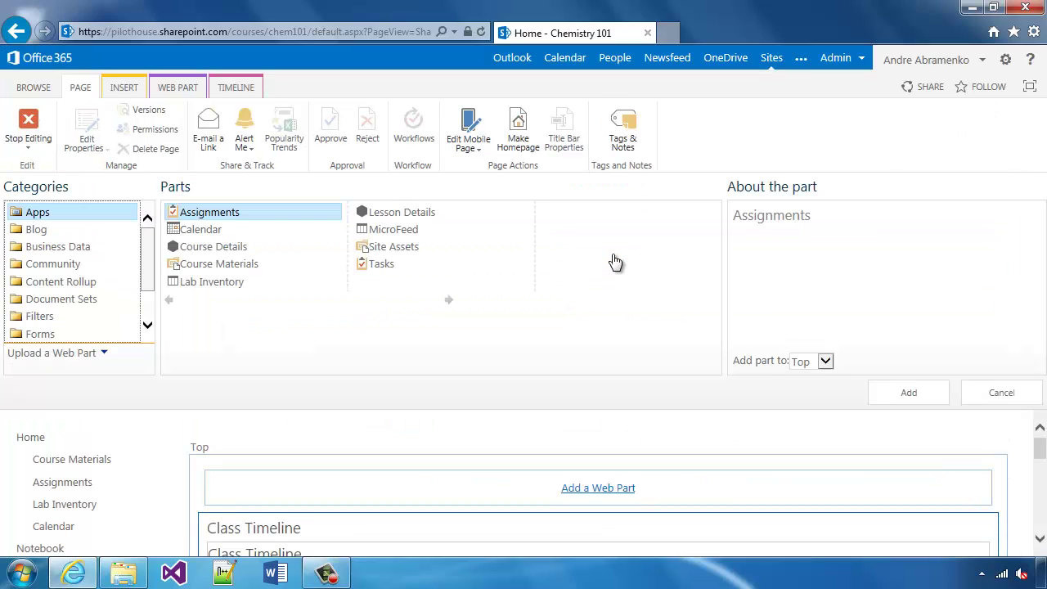
left_click(237, 253)
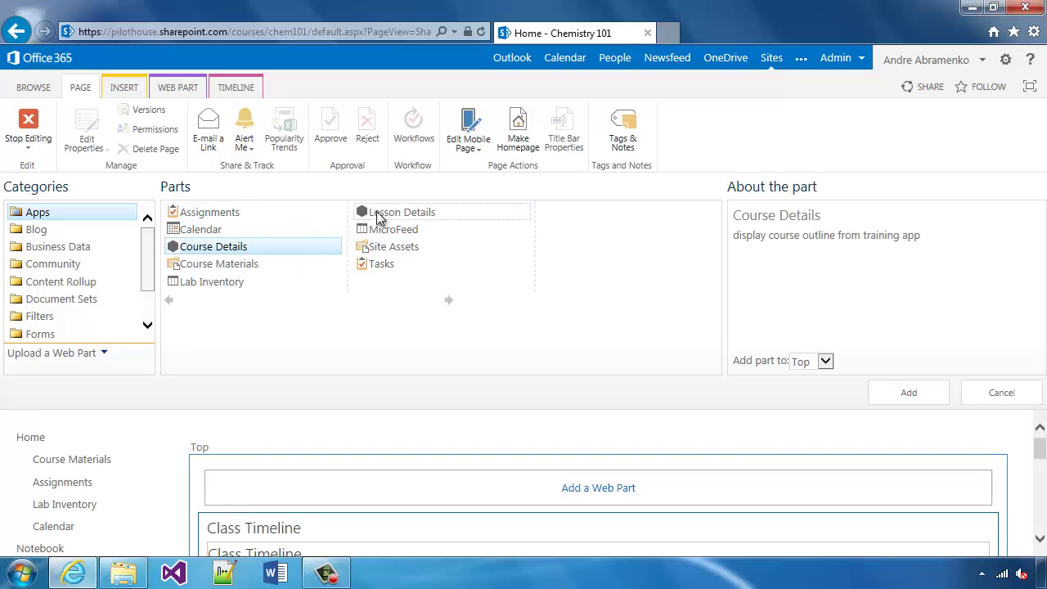
left_click(909, 393)
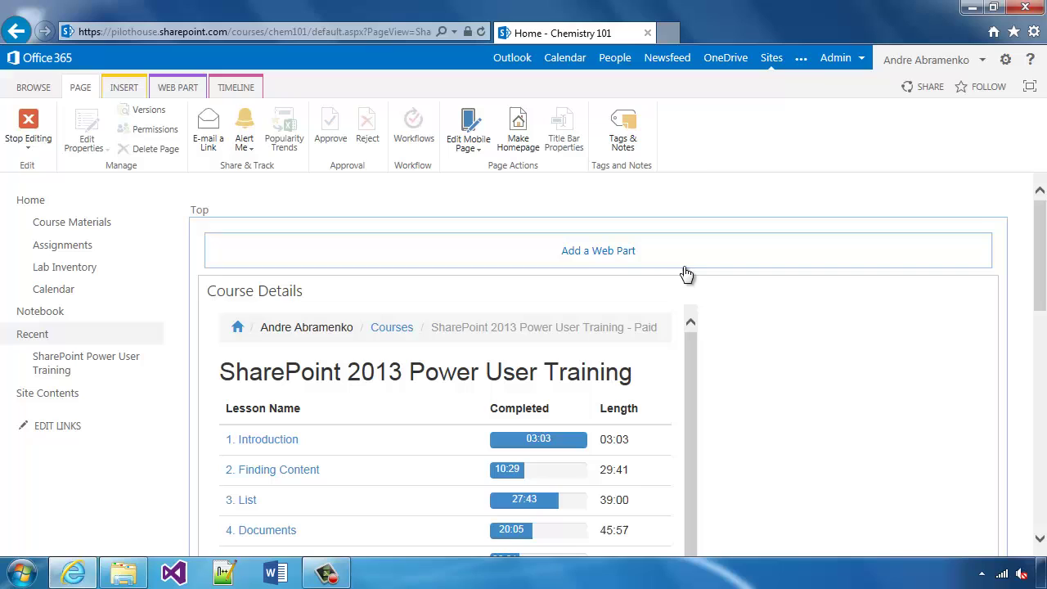
Step: Add the Lesson Details app part to the Top zone of the home page
left_click(594, 253)
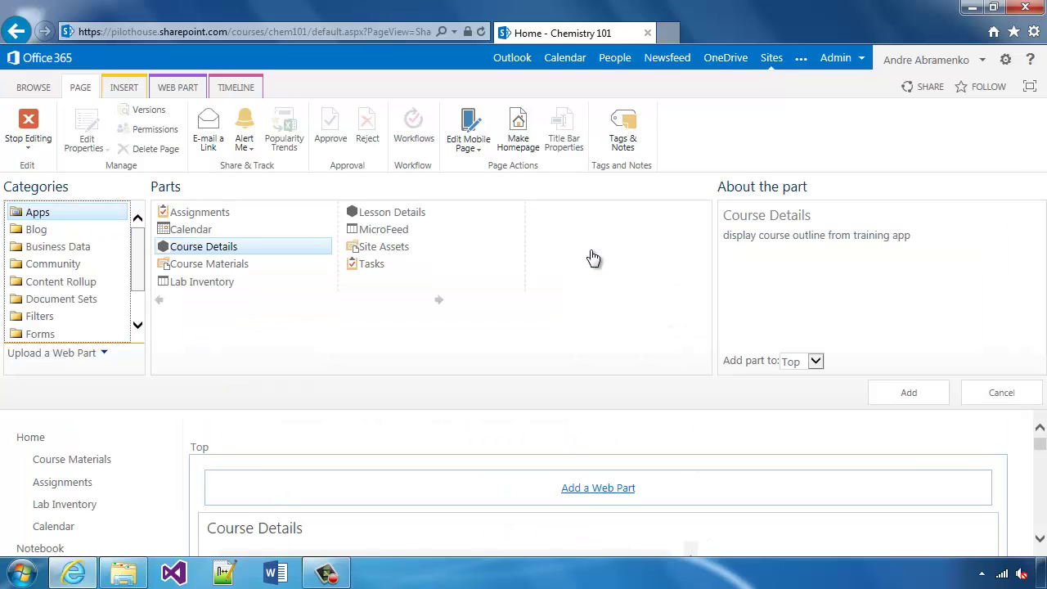
left_click(413, 214)
left_click(915, 389)
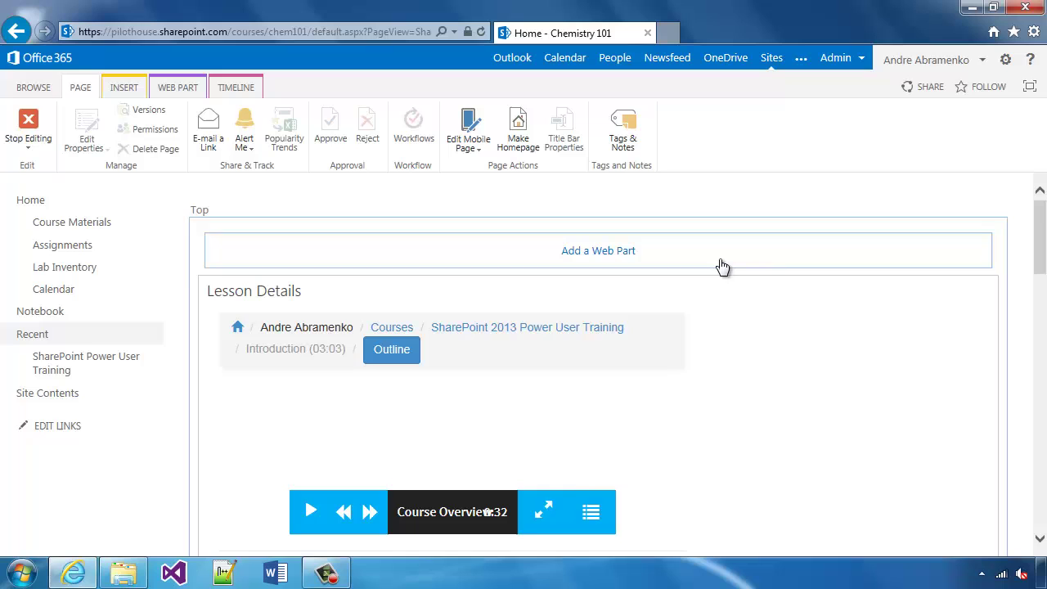
scroll(722, 266, "down", 6)
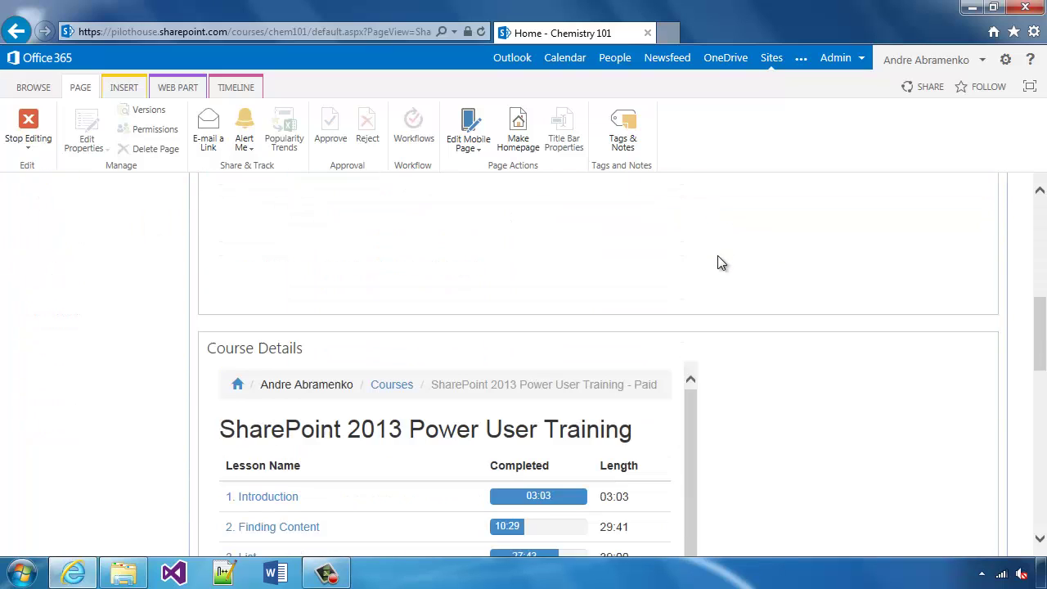
scroll(722, 263, "down", 5)
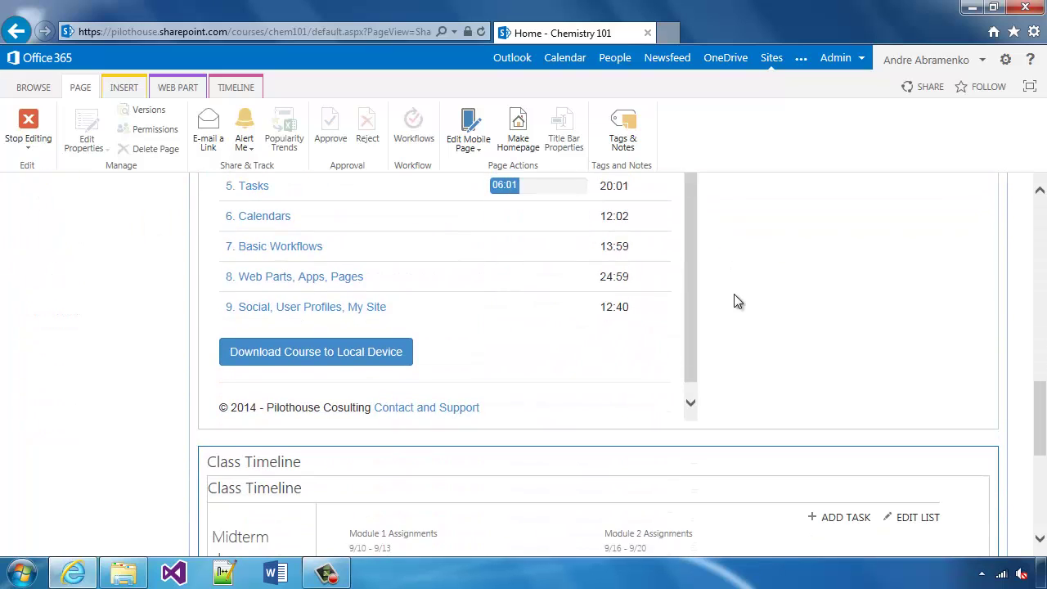
Step: Edit the Course Details web part to use a fixed height of 650 pixels and a fixed width of 800 pixels
scroll(735, 301, "up", 4)
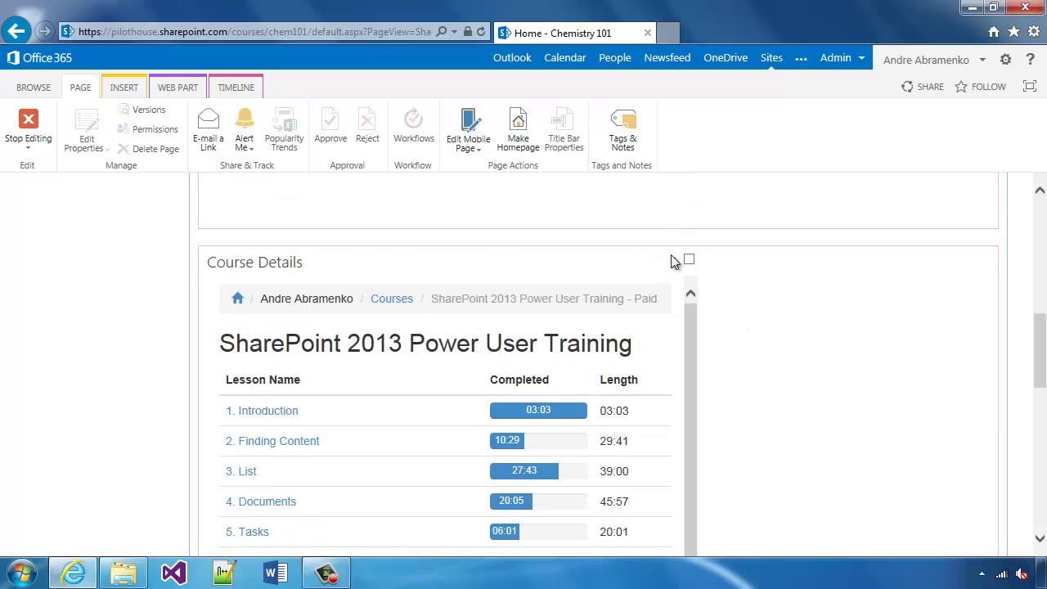
left_click(675, 260)
left_click(665, 370)
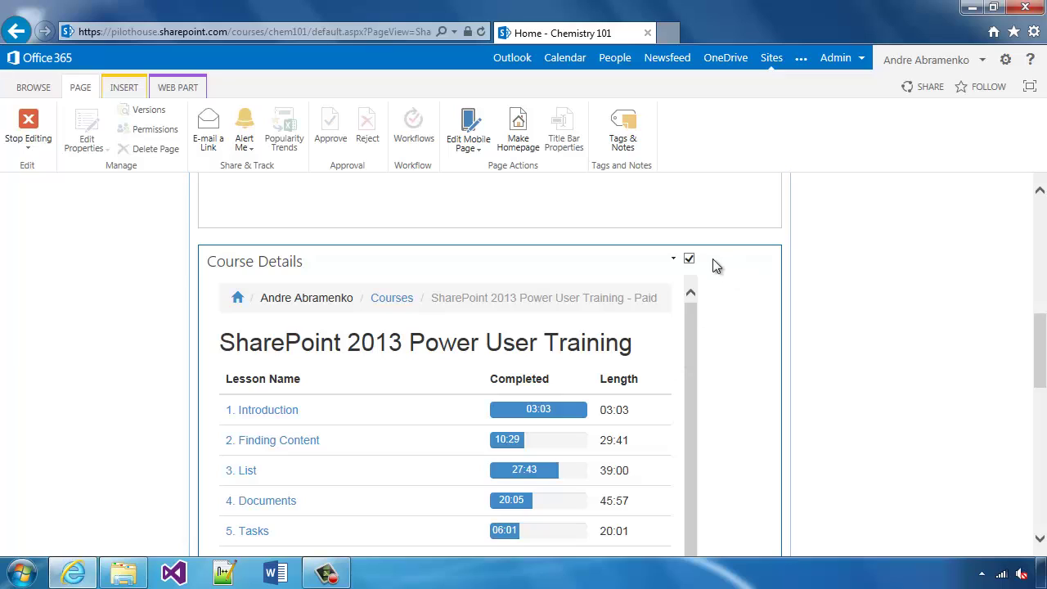
left_click(673, 259)
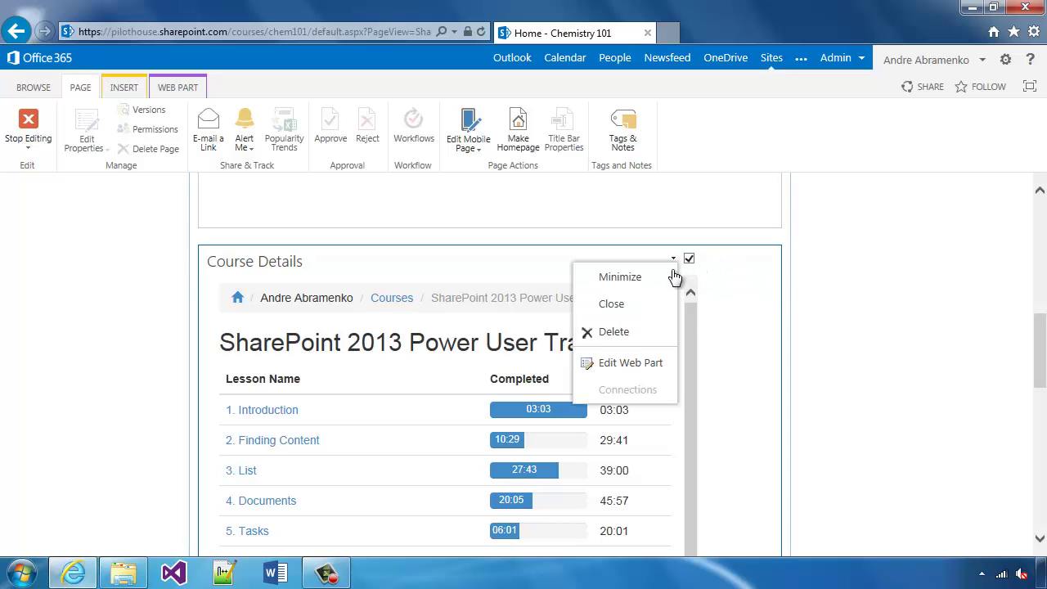
left_click(662, 368)
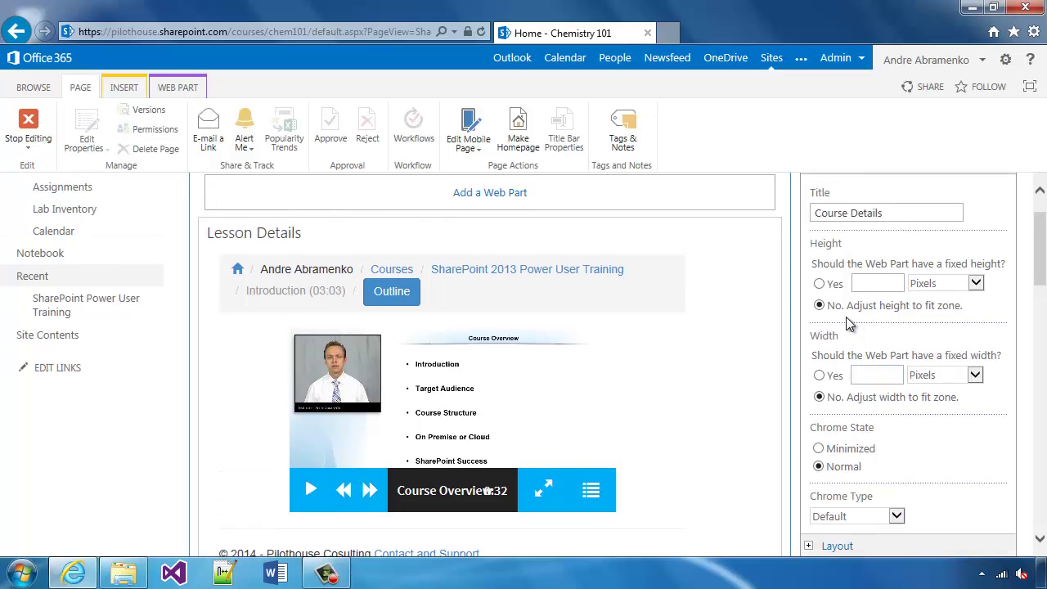
left_click(819, 342)
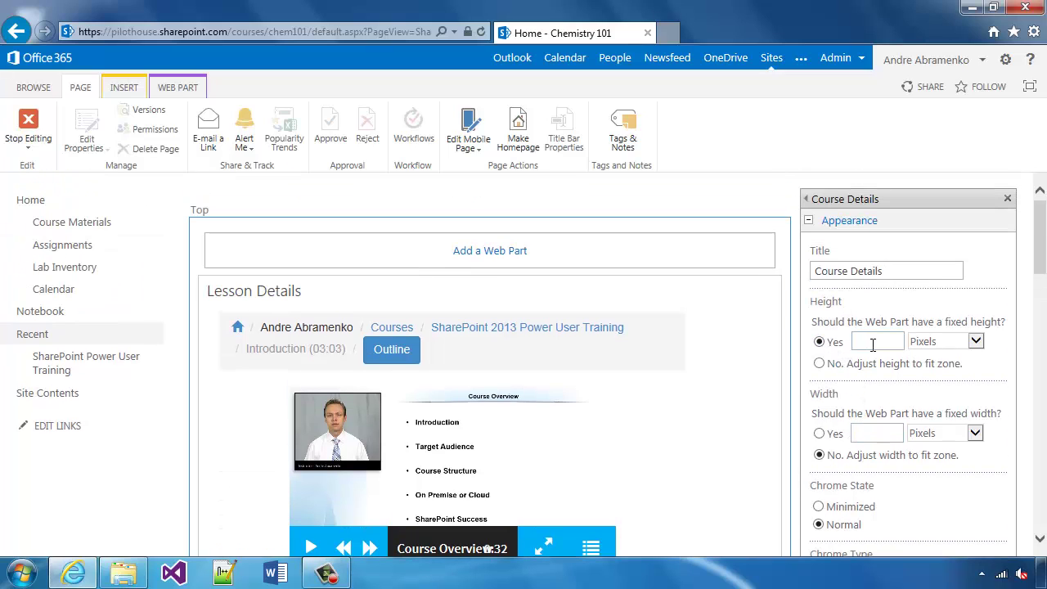
left_click(877, 343)
type("650")
key("Tab")
key("Tab")
type("800")
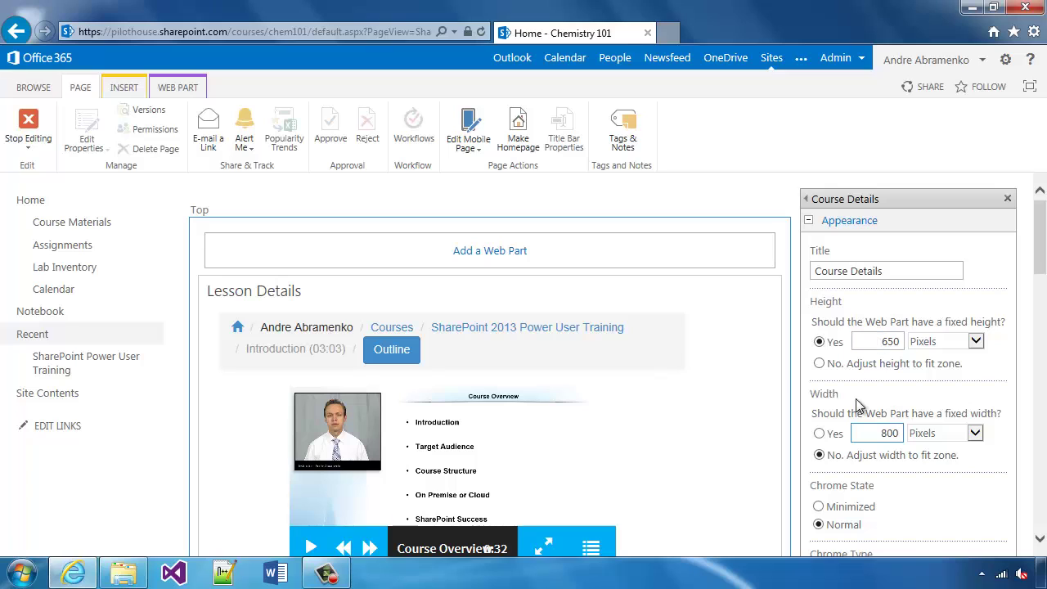
left_click(821, 434)
Step: Check the Course ID in the Course Configuration settings, then apply the Course Details web part changes
scroll(858, 434, "down", 3)
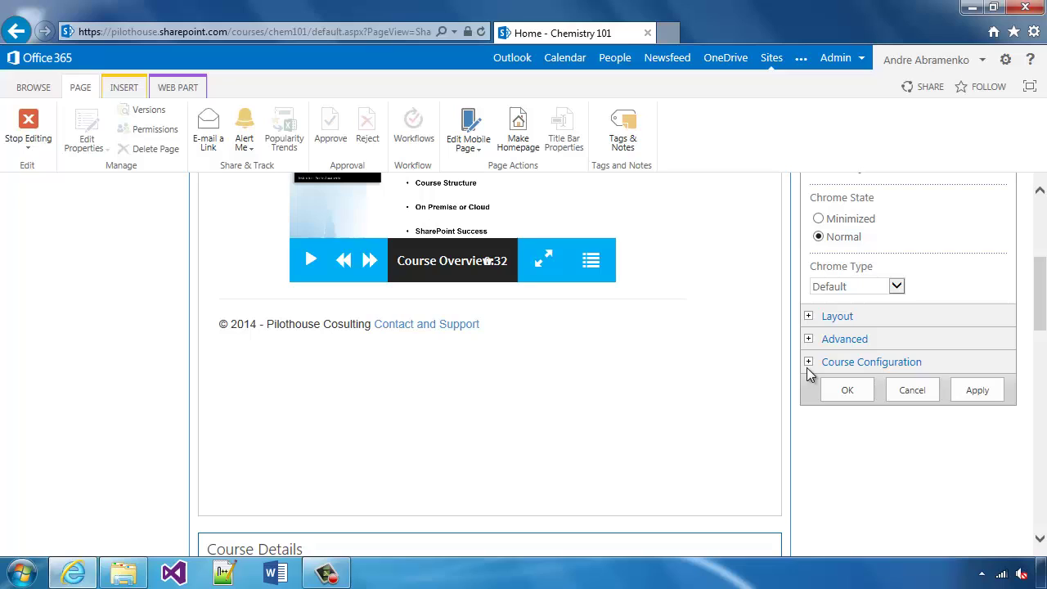
left_click(808, 362)
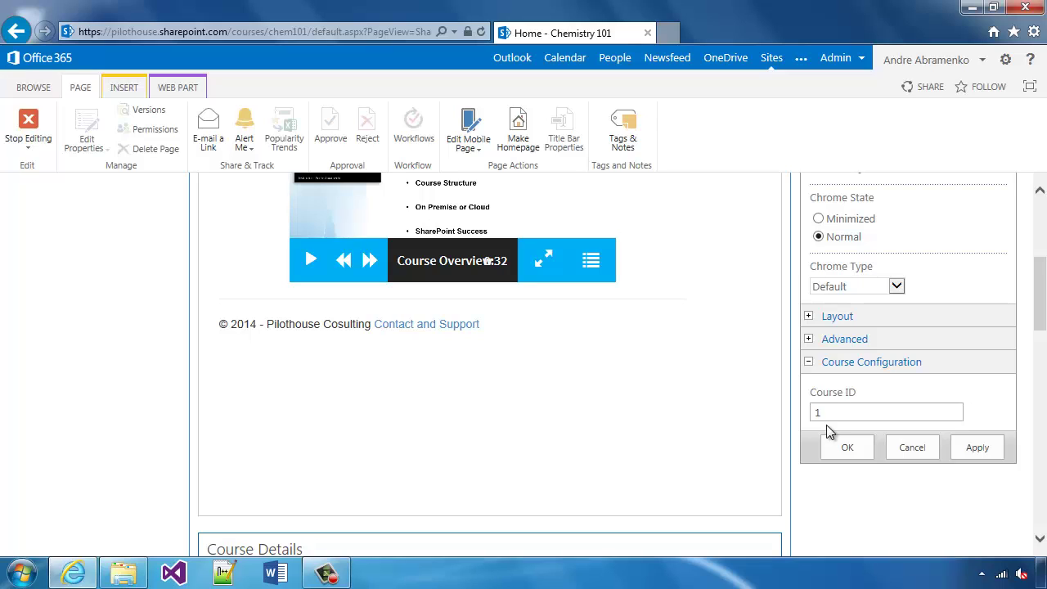
left_click(857, 448)
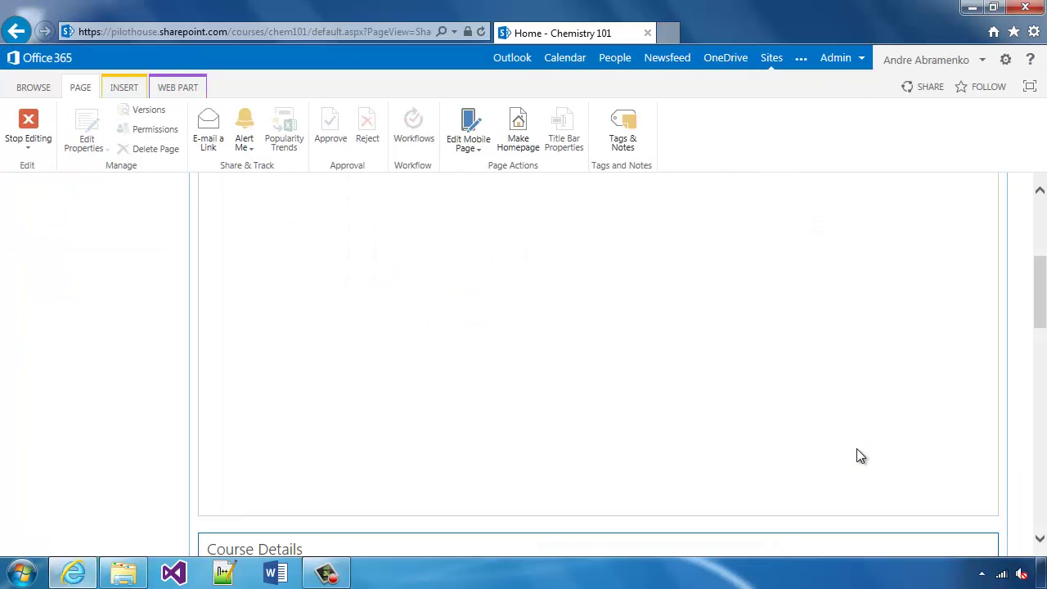
scroll(671, 281, "down", 6)
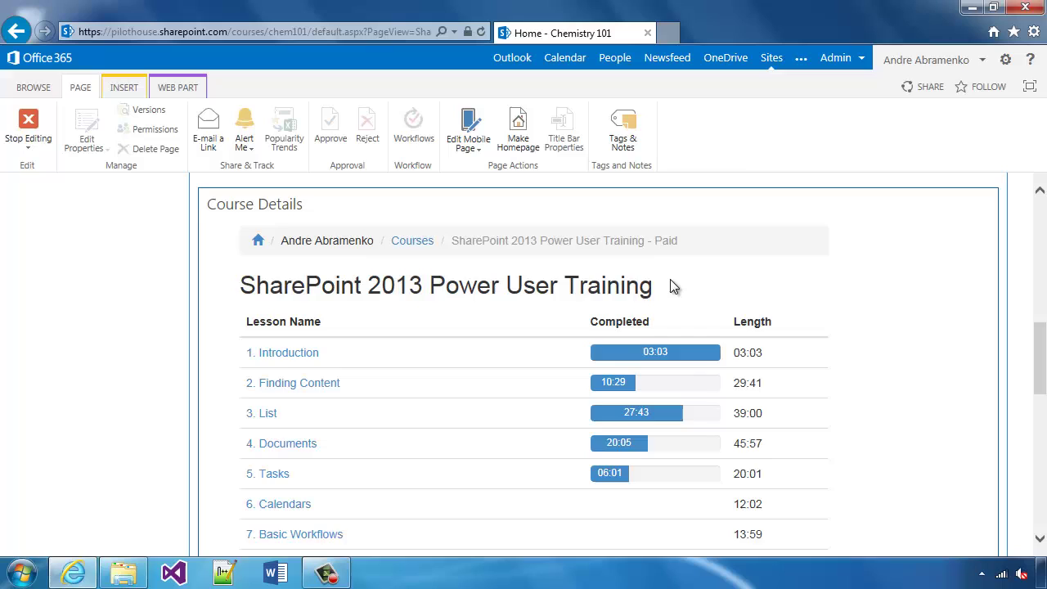
scroll(671, 285, "up", 3)
Step: Edit the Lesson Details web part to use a fixed width of 800 pixels
mouse_move(837, 211)
scroll(835, 394, "up", 5)
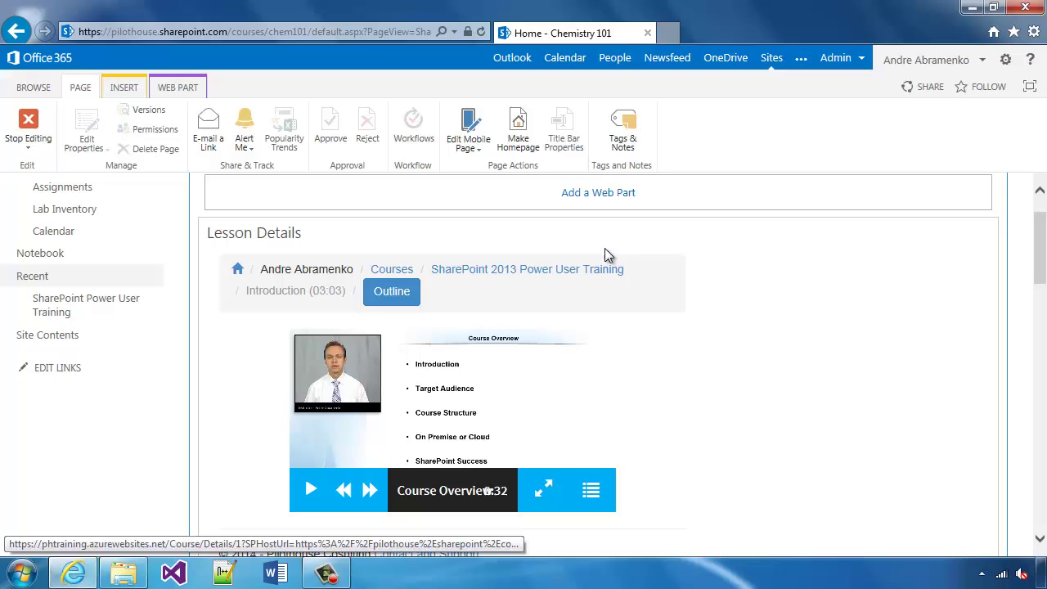
left_click(673, 233)
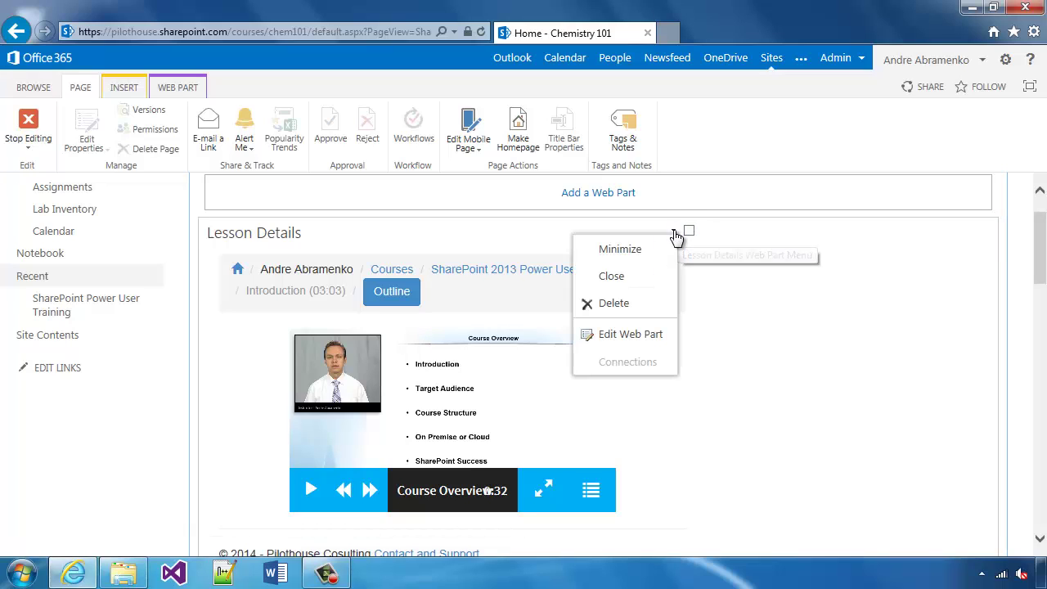
left_click(662, 334)
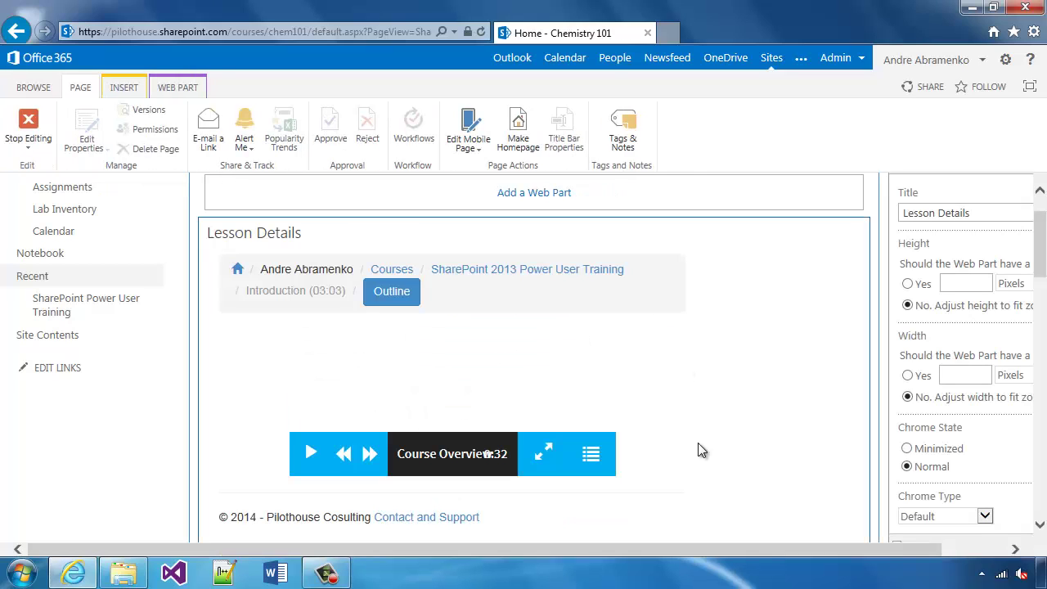
left_click_drag(732, 549, 799, 549)
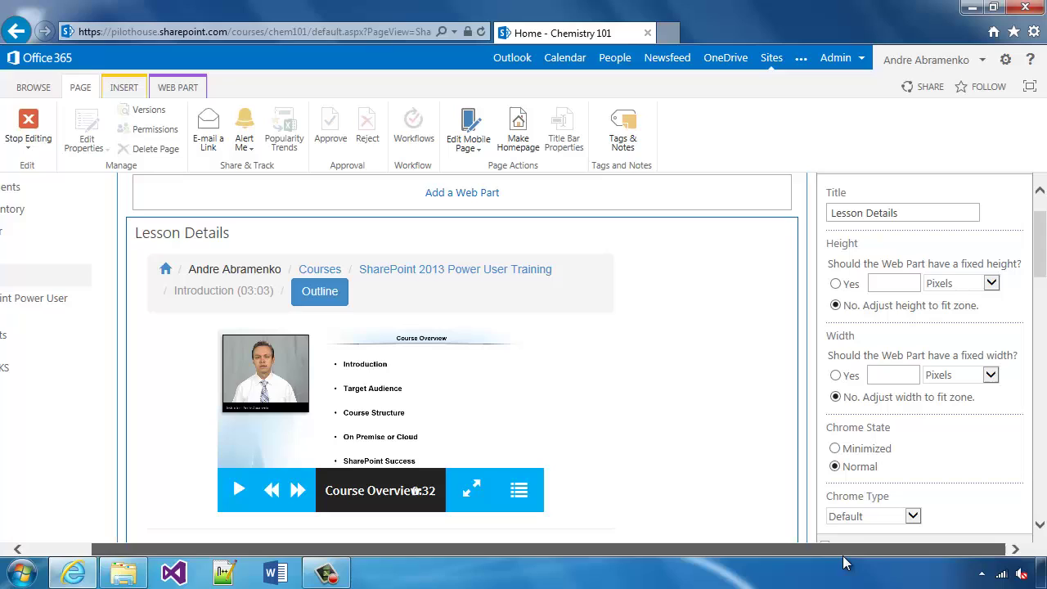
left_click(838, 377)
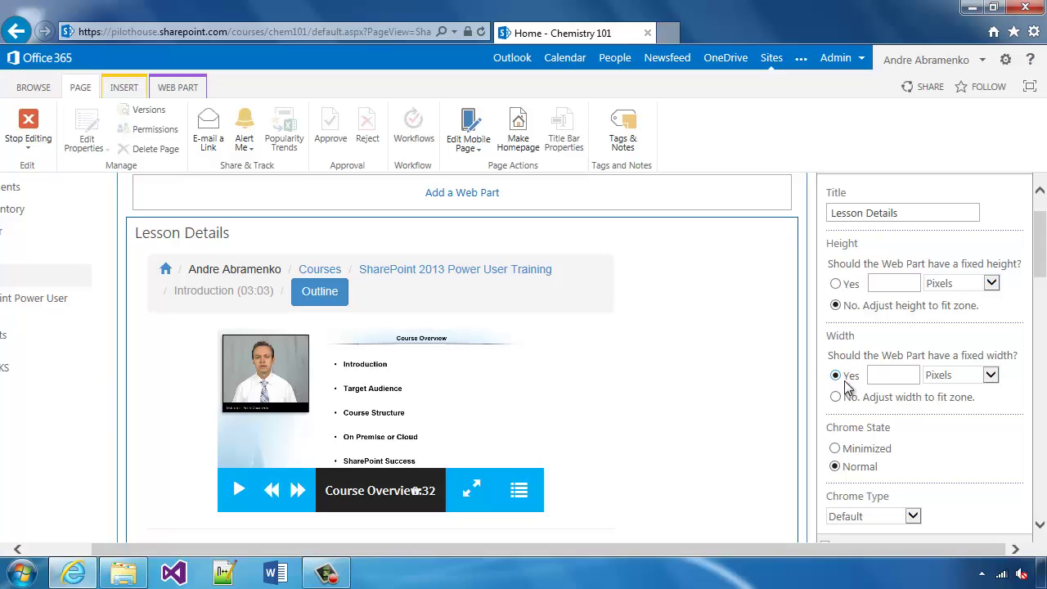
left_click(903, 376)
type("800")
Step: Set the Lesson ID to 4 in the Lesson Details course configuration and apply the changes
scroll(930, 414, "down", 2)
left_click(825, 426)
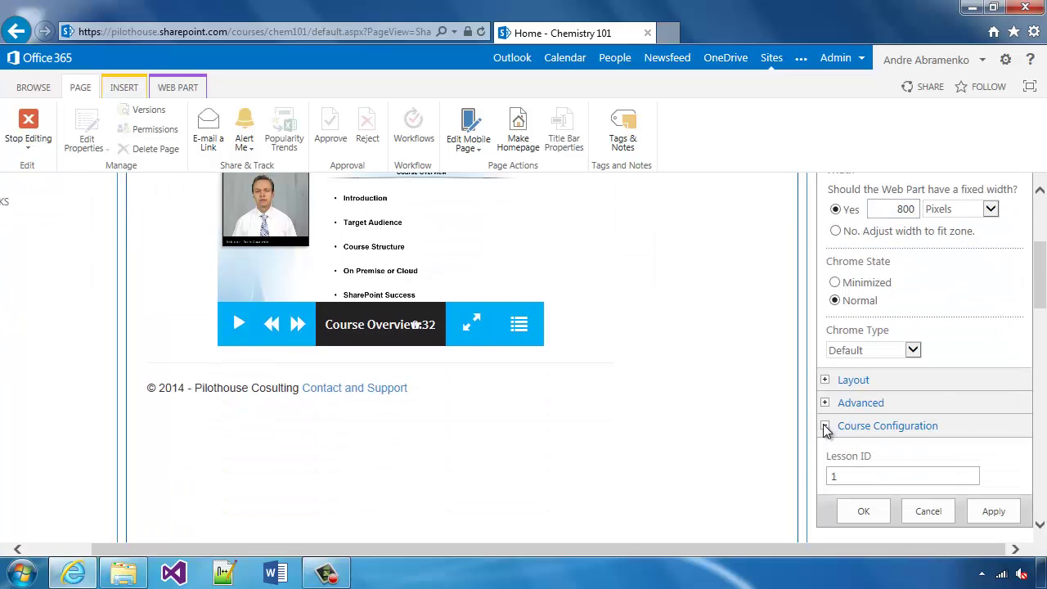
left_click(876, 473)
key("BackSpace")
type("4")
left_click(866, 512)
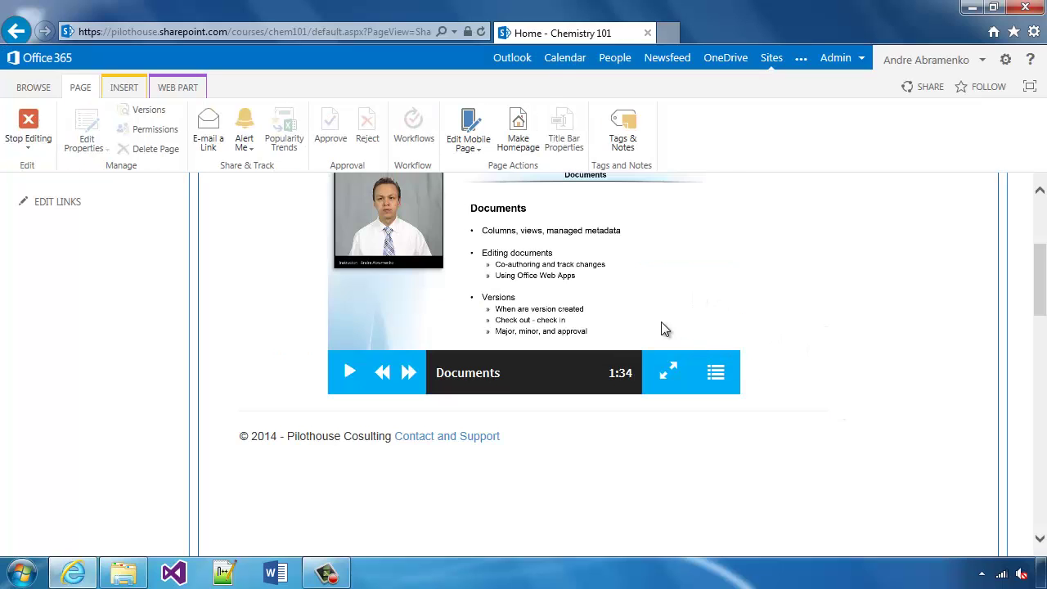
scroll(660, 329, "up", 3)
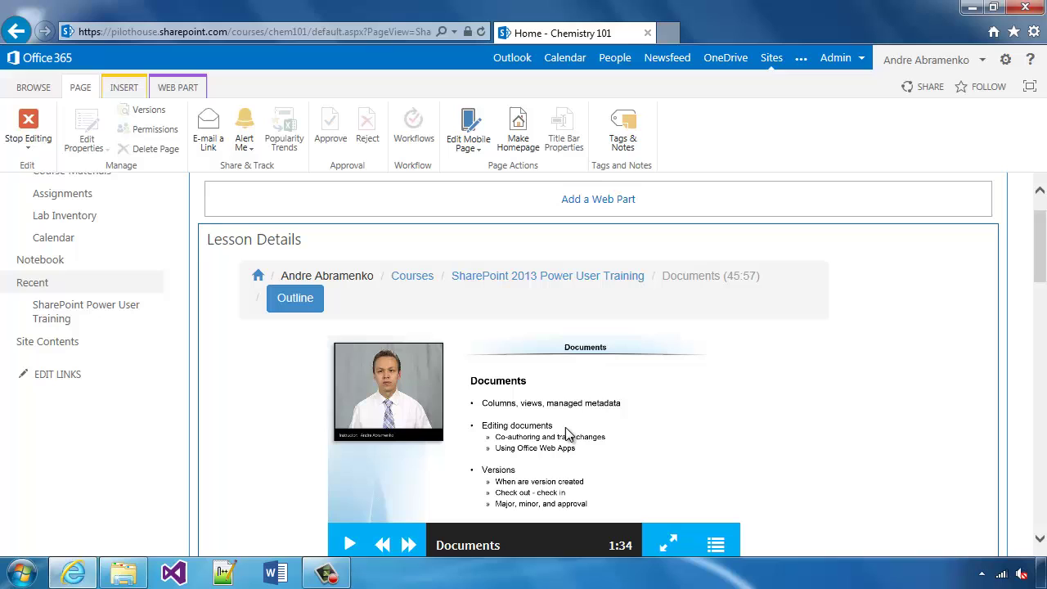
Step: Stop editing the home page, hide the ribbon and review the embedded Lesson Details and Course Details parts
left_click(36, 123)
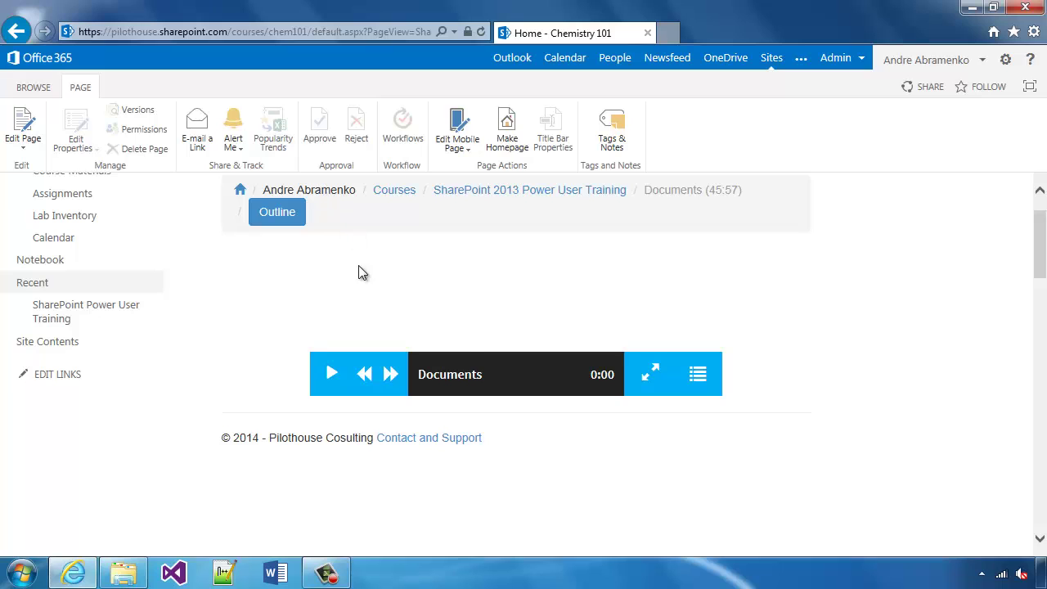
scroll(372, 295, "down", 5)
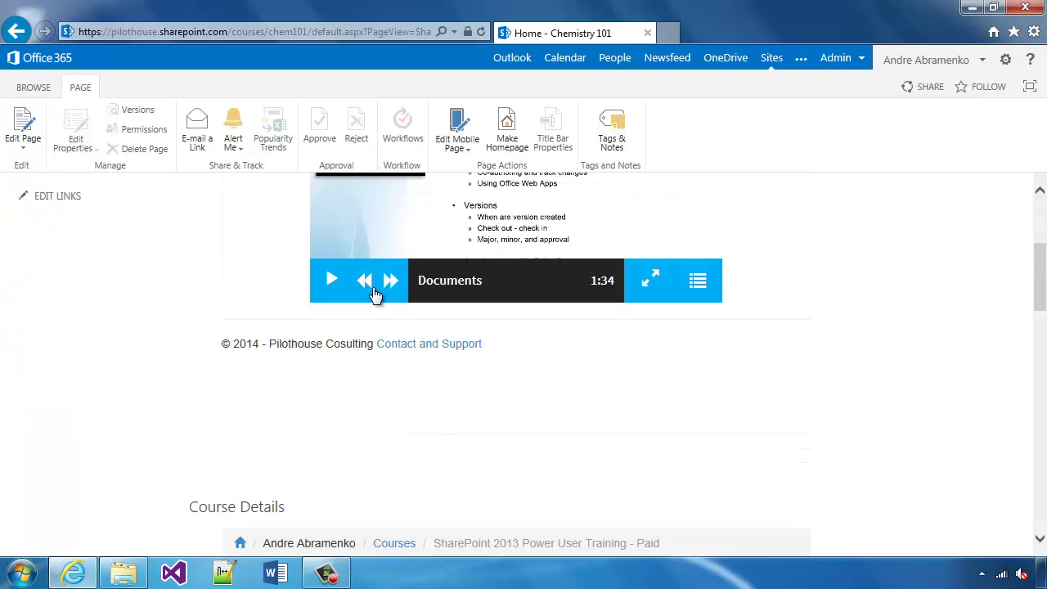
scroll(374, 295, "down", 2)
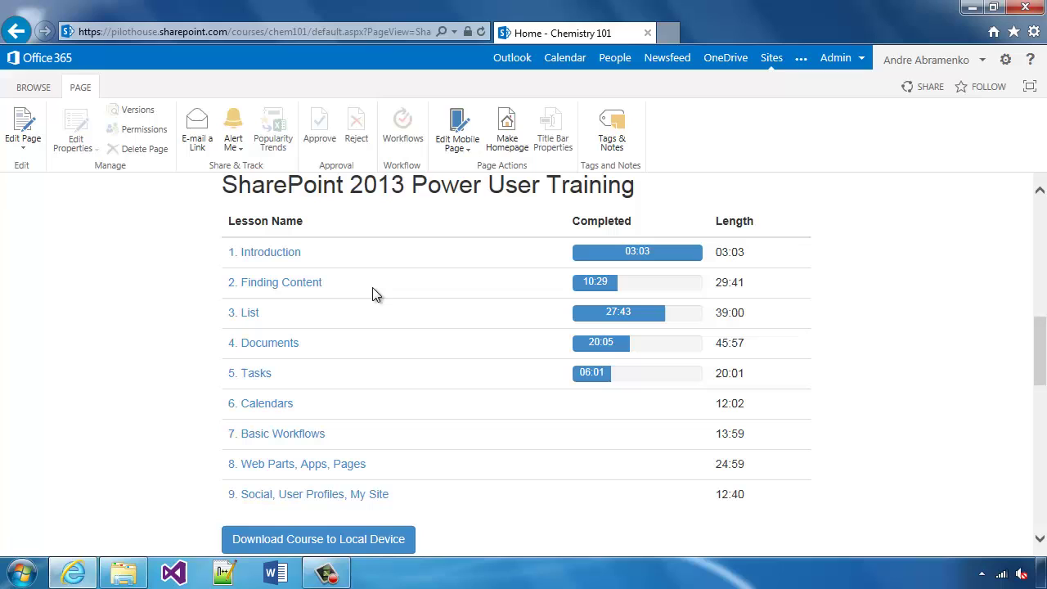
left_click(31, 89)
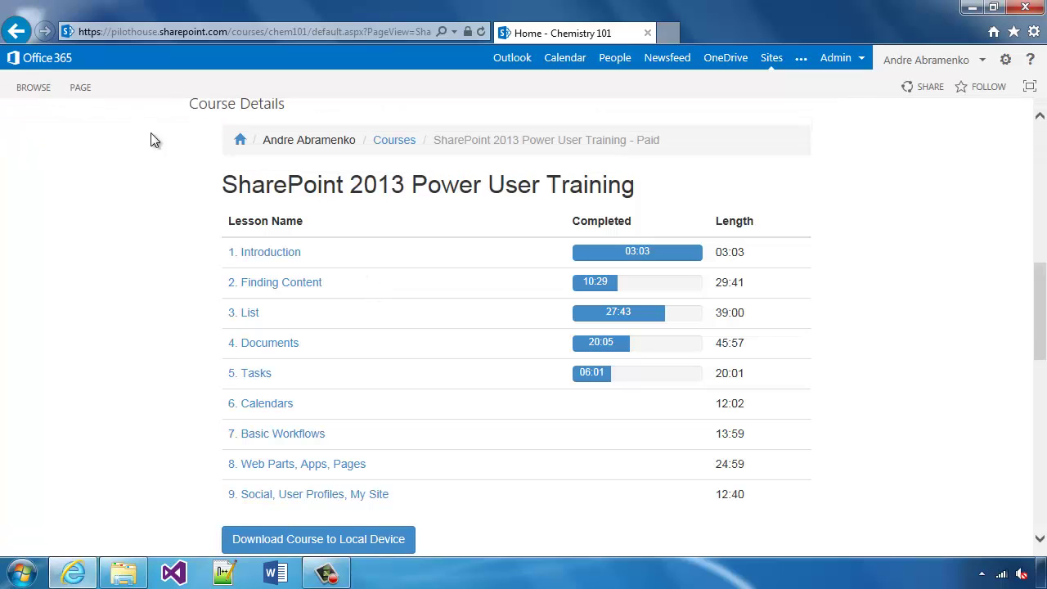
scroll(173, 210, "up", 6)
scroll(180, 210, "up", 2)
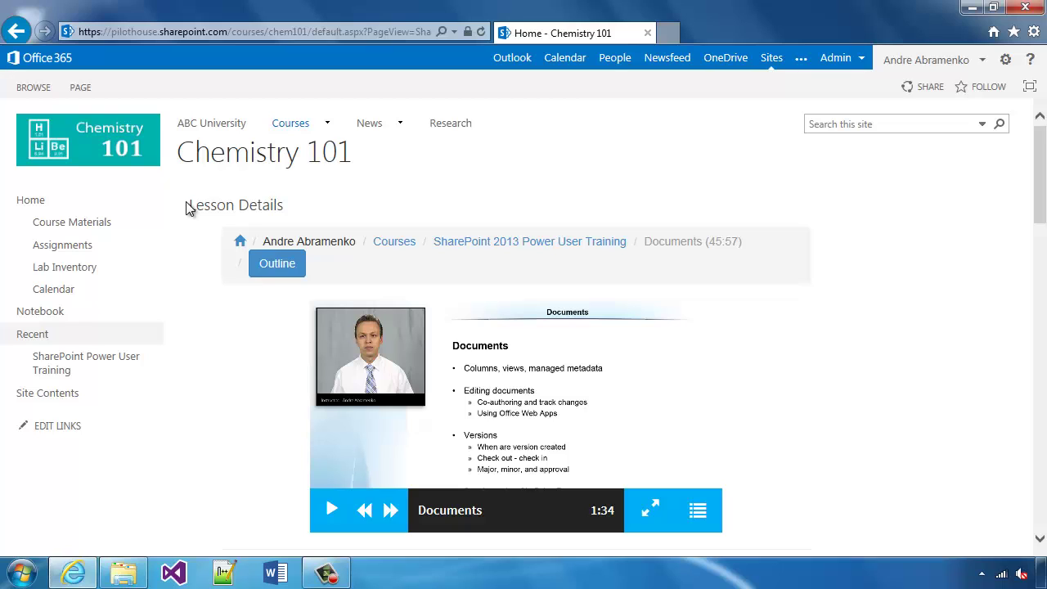
Step: Open the full SharePoint 2013 Power User Training outline from the Lesson Details part and return to the site's home page
left_click(484, 243)
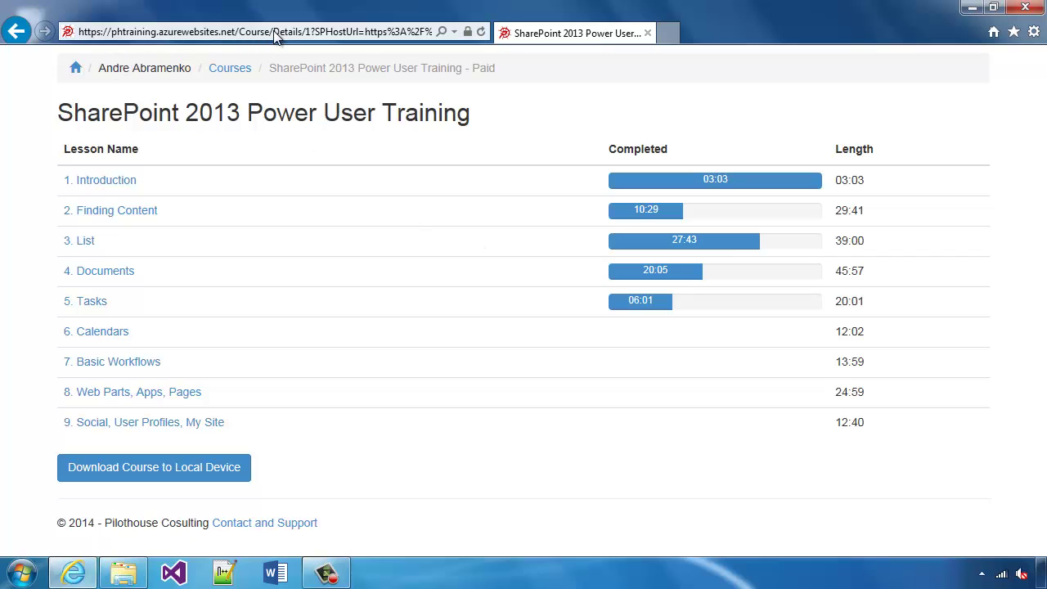
left_click(76, 70)
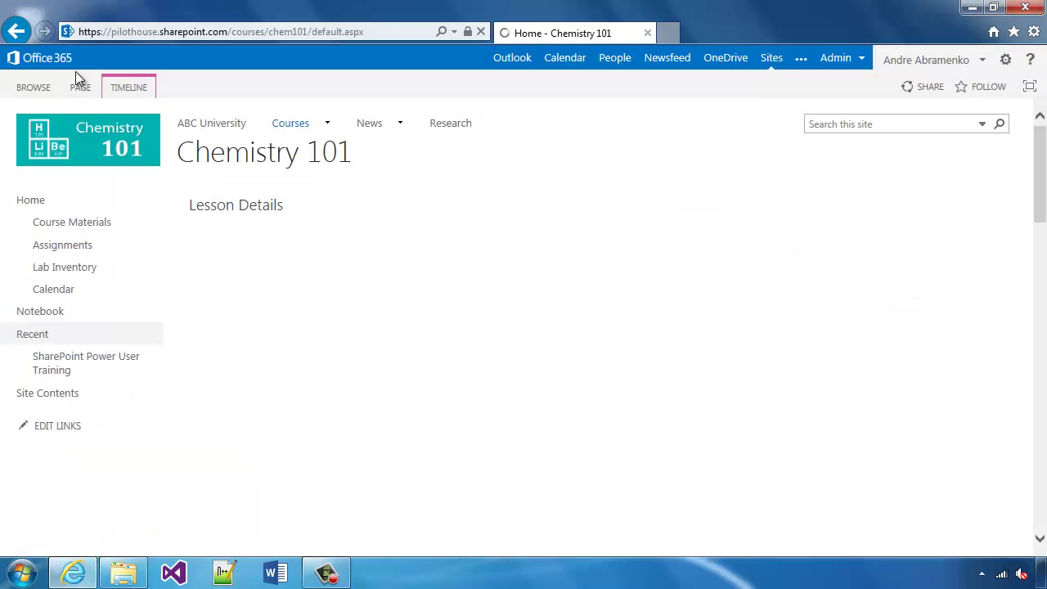